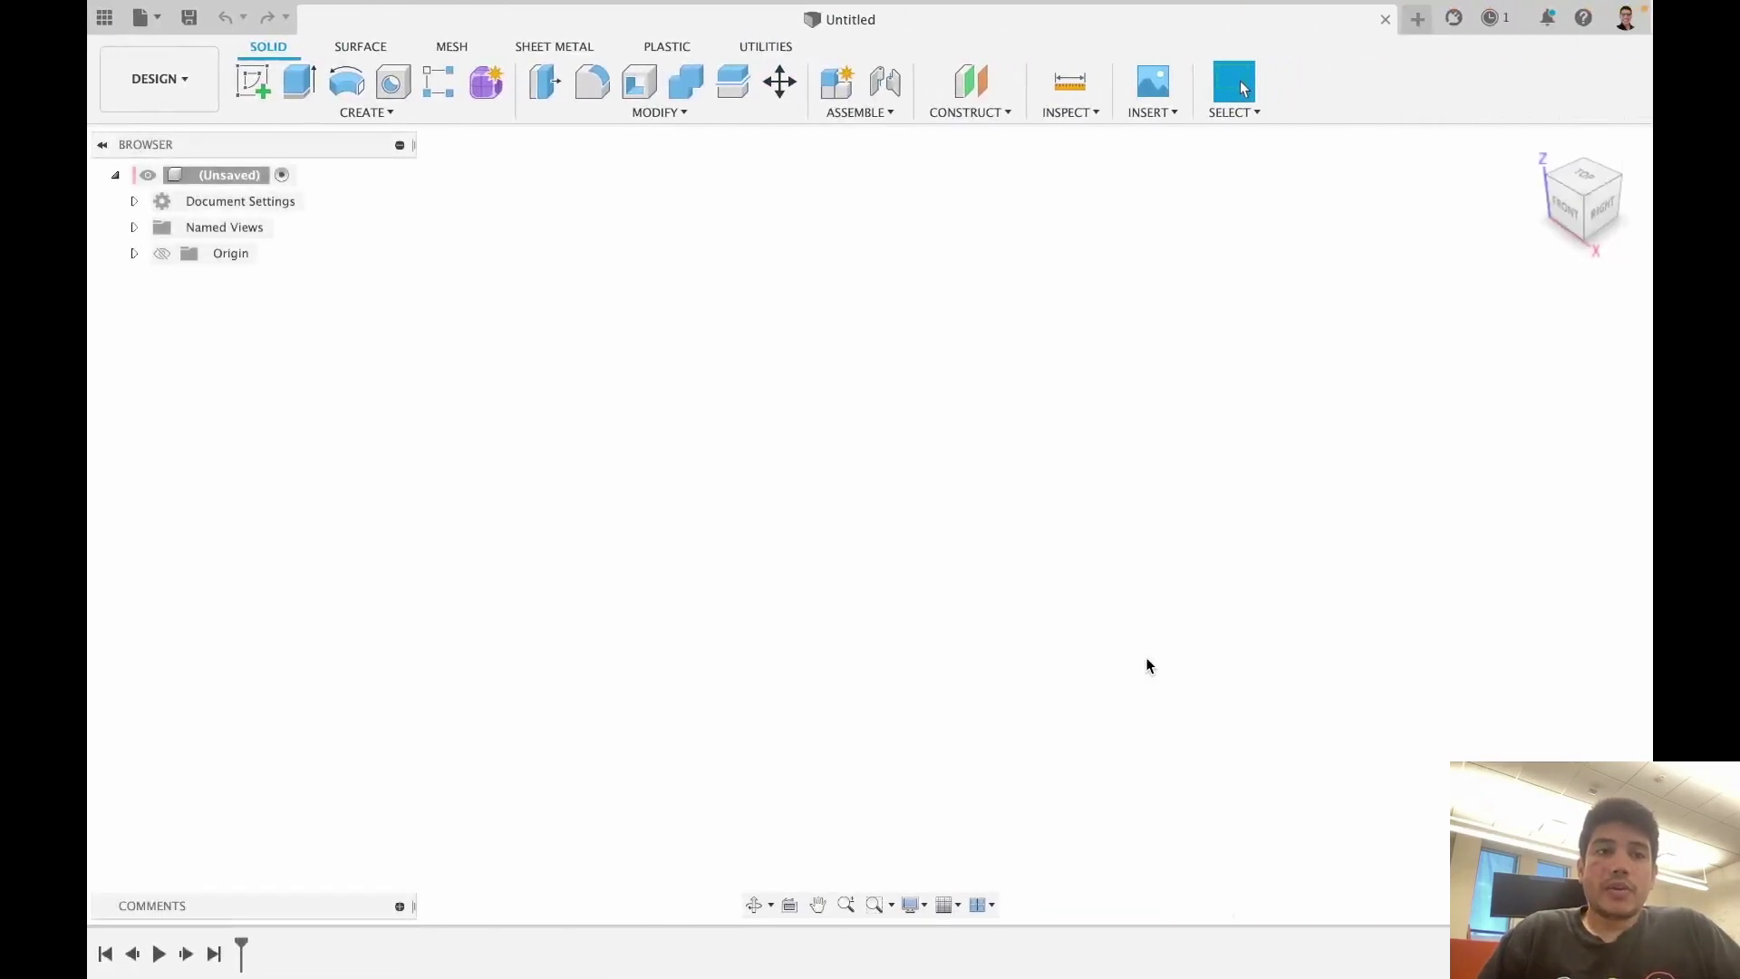
Step: Show the Data Panel and expand the dropdown listing your teams and storage
{"action": "left_click", "coordinate": [105, 19]}
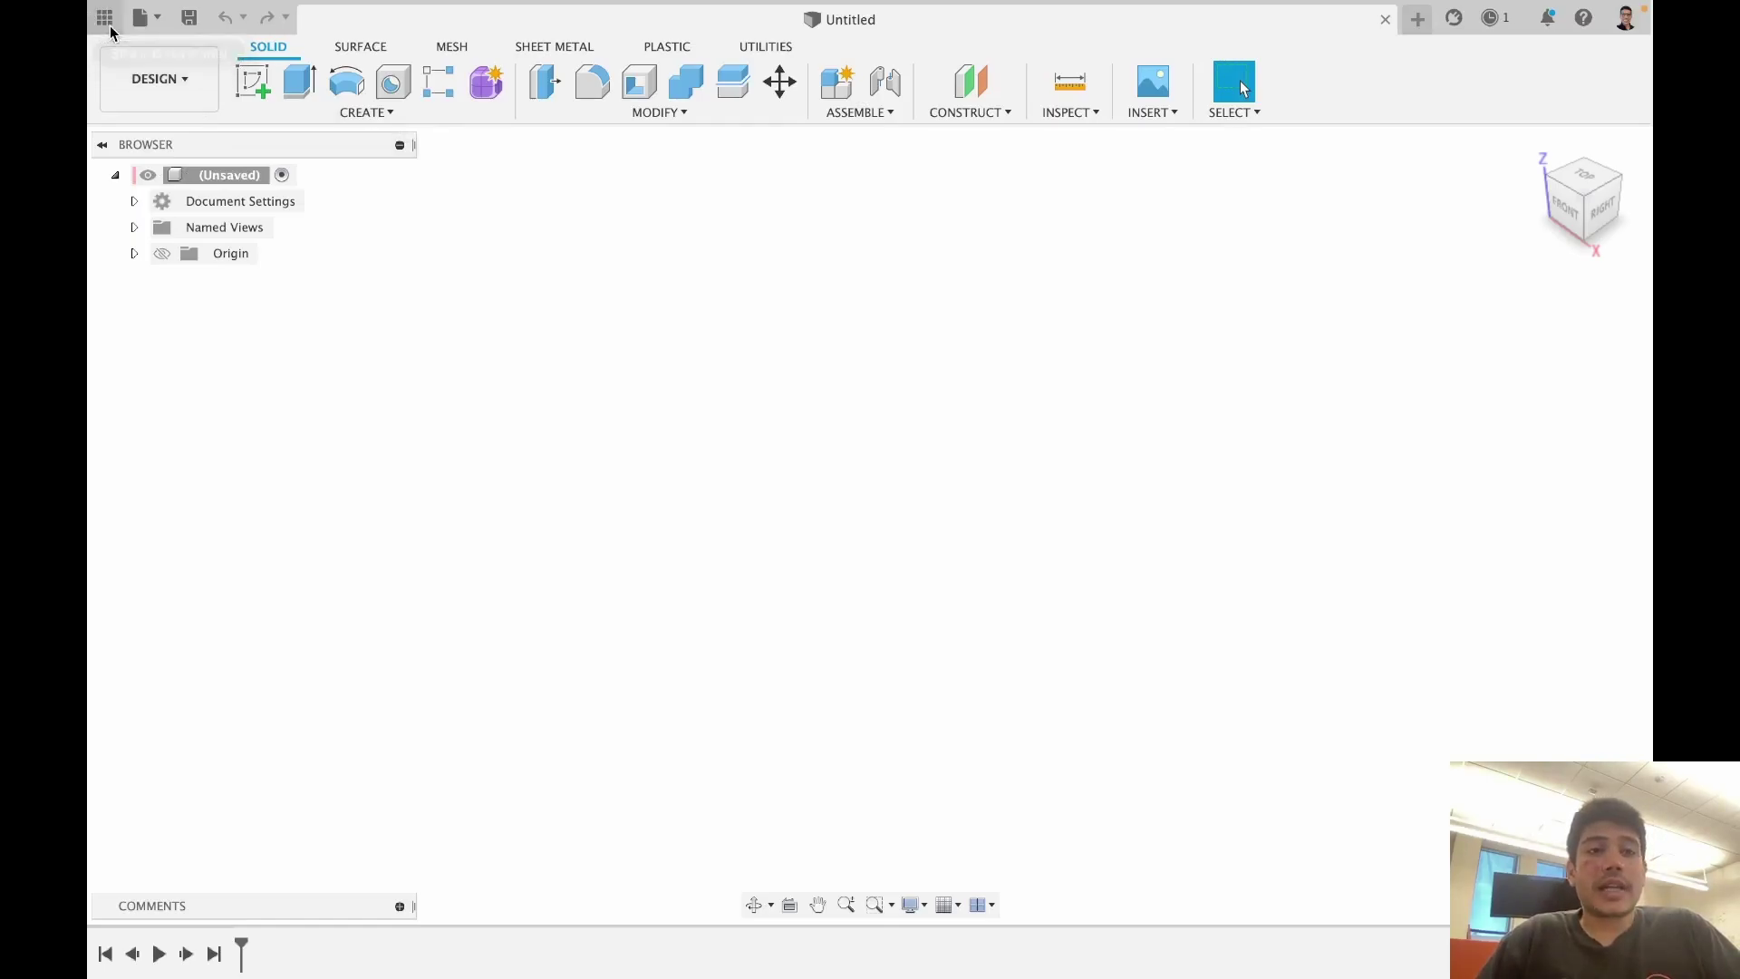
{"action": "left_click", "coordinate": [365, 19]}
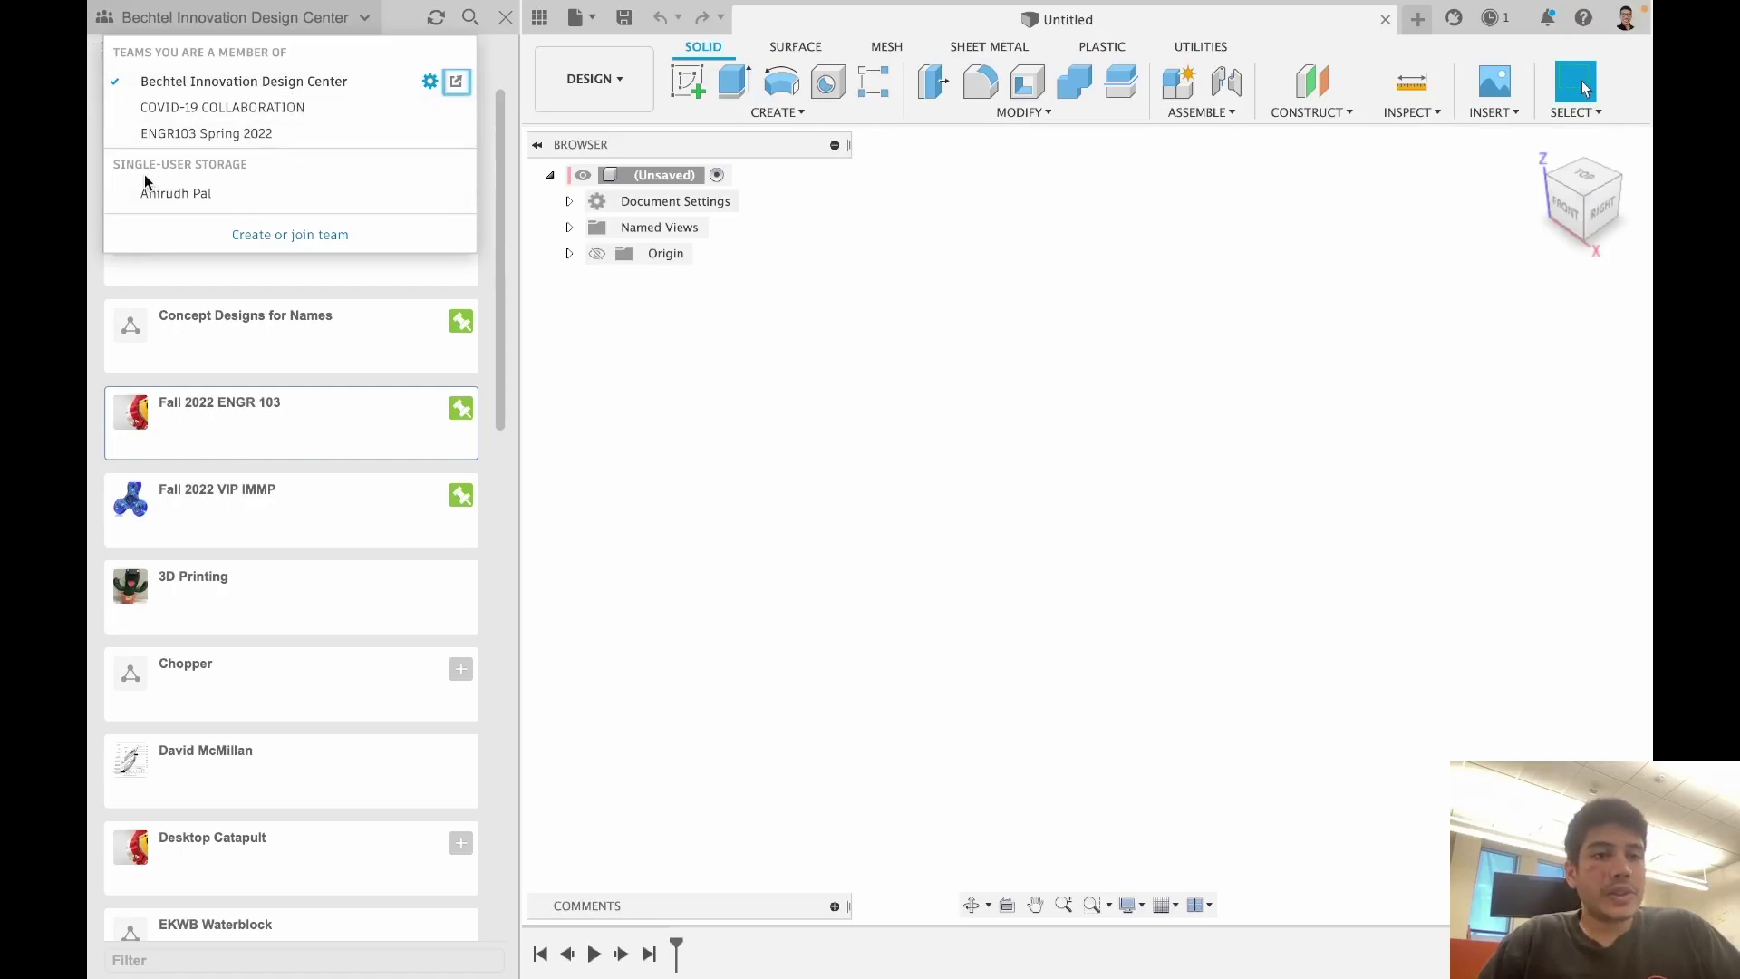
{"action": "left_click_drag", "start_coordinate": [115, 164], "coordinate": [242, 165]}
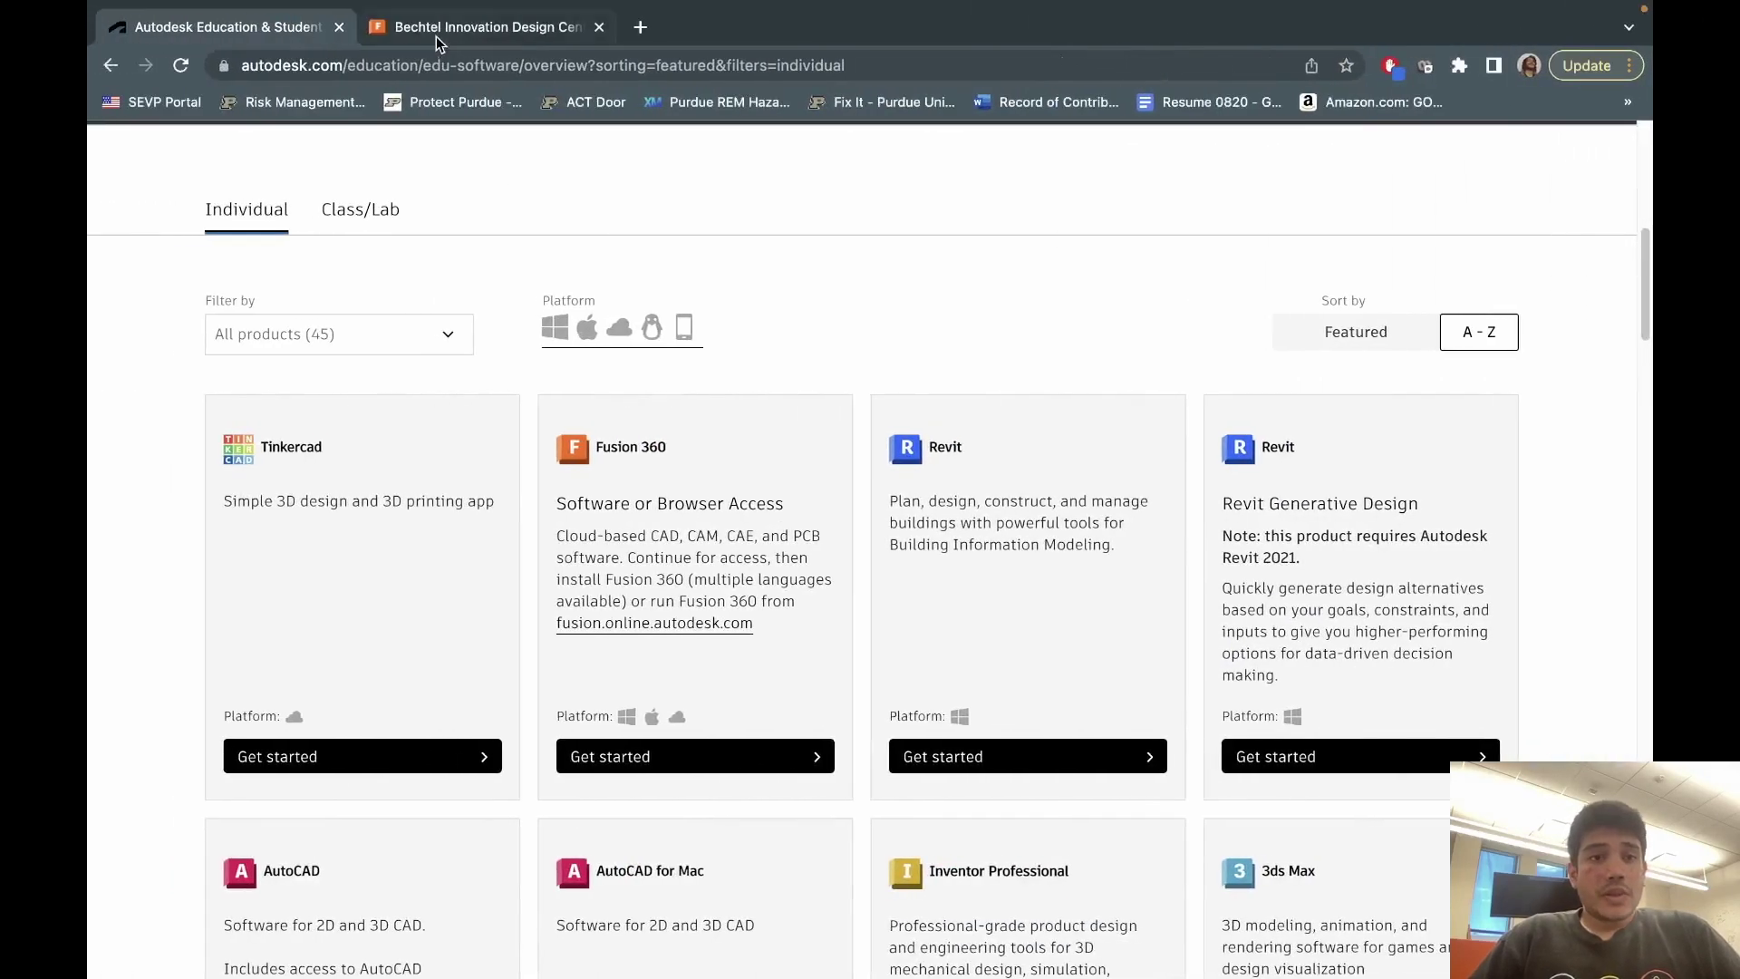
Step: On the Bechtel Innovation Design Center site, check which hubs the profile is signed into
{"action": "left_click", "coordinate": [439, 33]}
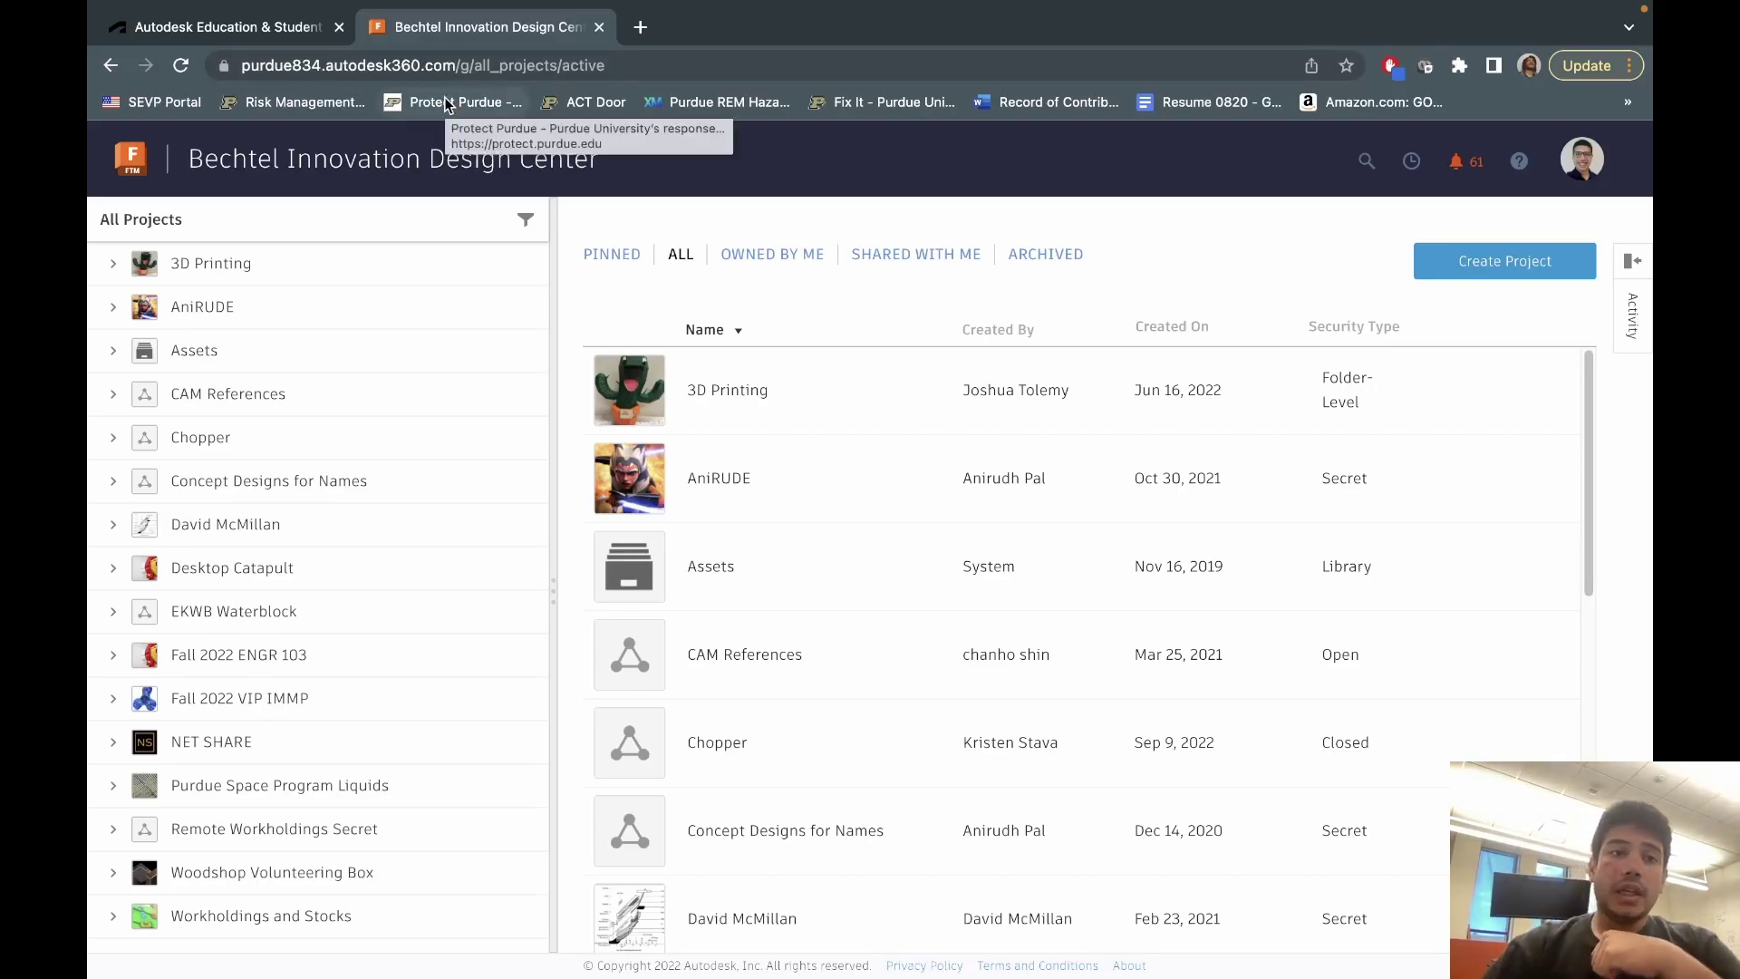
{"action": "left_click", "coordinate": [1583, 163]}
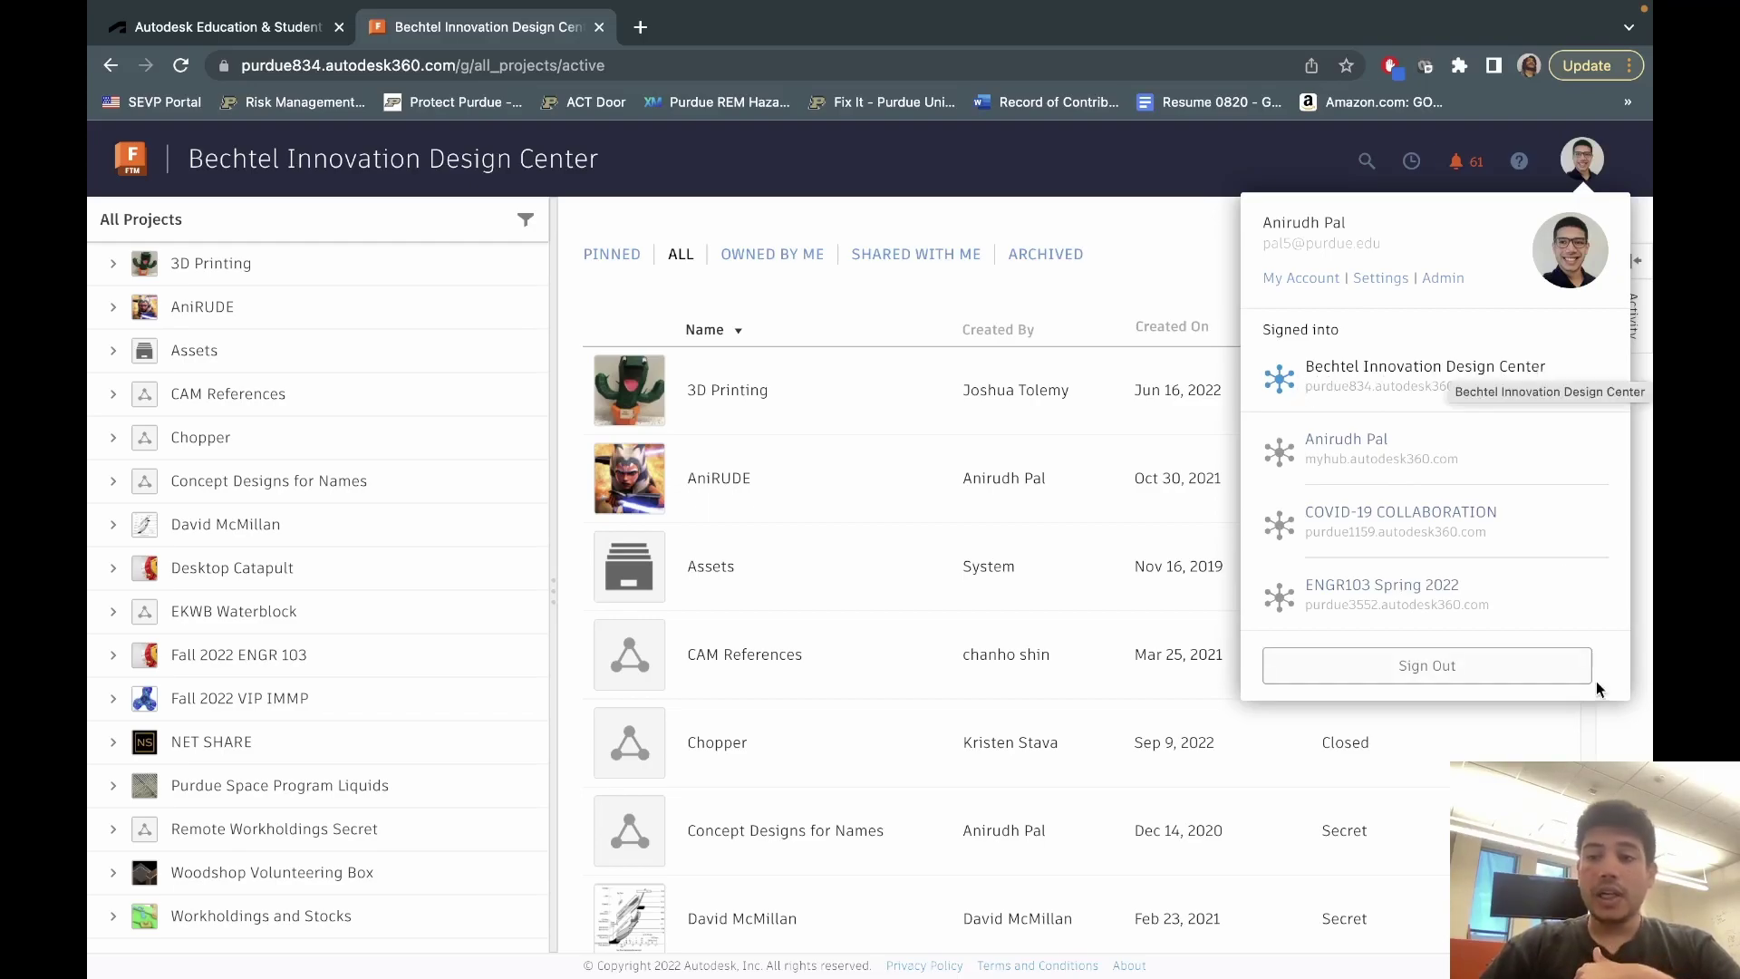
{"action": "left_click", "coordinate": [1532, 368]}
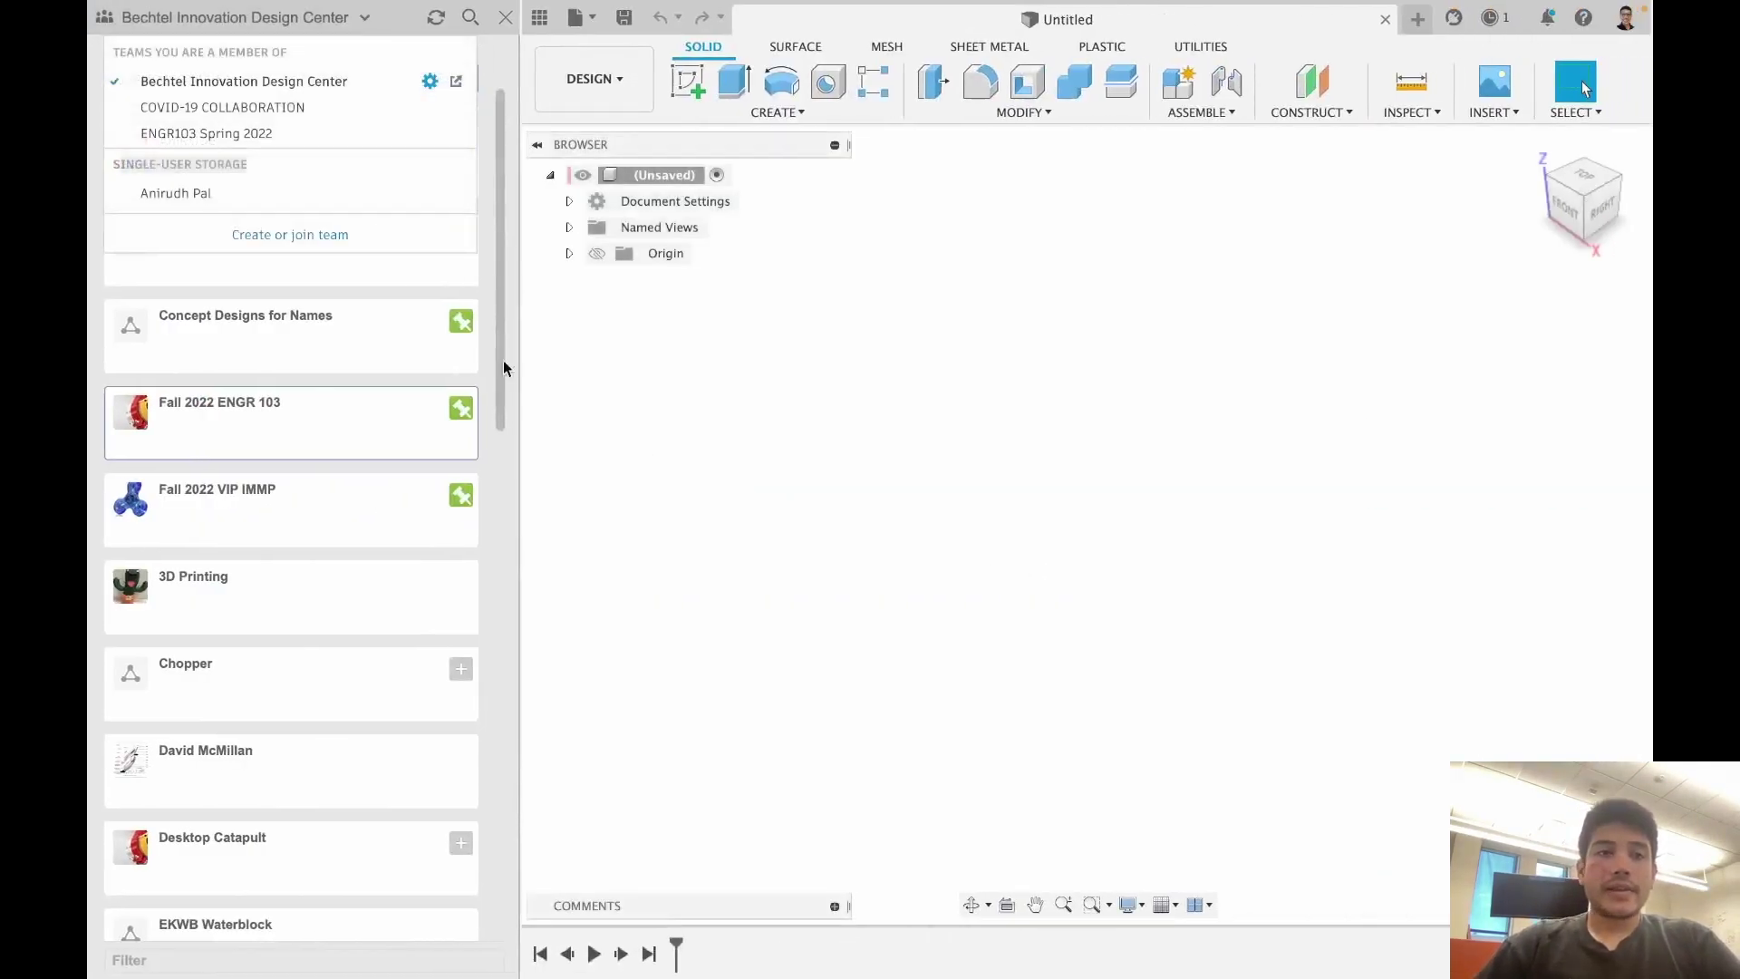
Step: Close the team list, accept the default 'New Project' name, and refresh the project list
{"action": "left_click", "coordinate": [615, 338]}
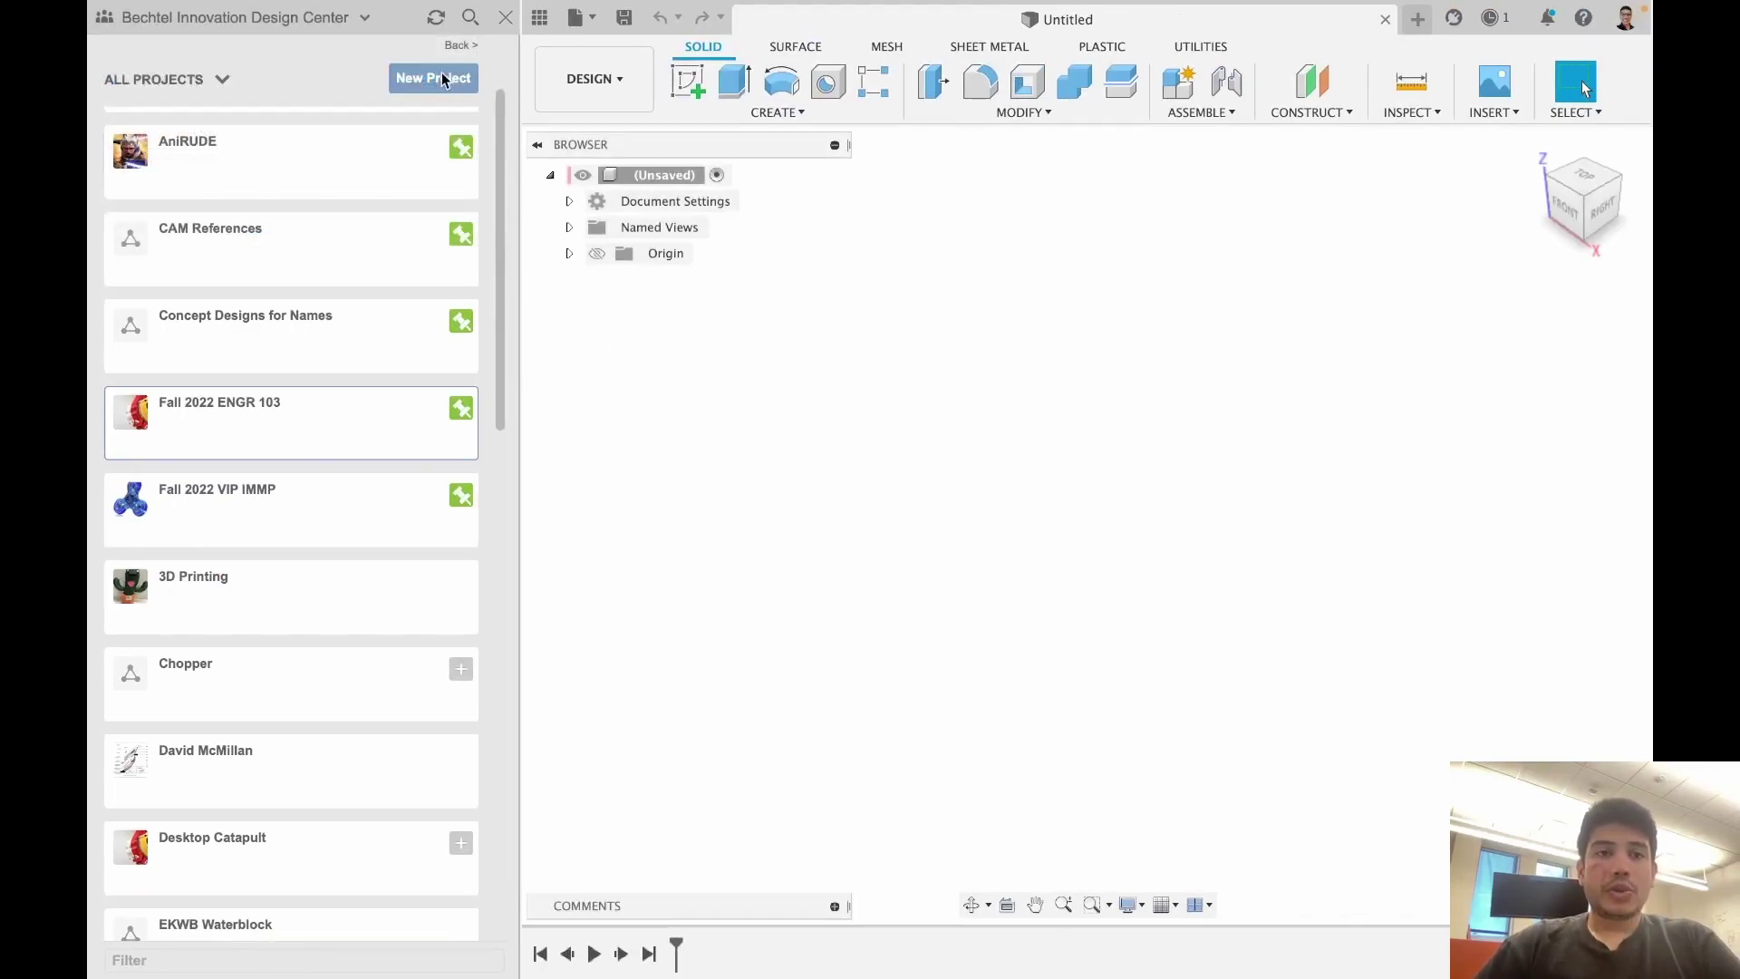
{"action": "scroll", "coordinate": [443, 78], "scroll_direction": "up", "scroll_amount": 3}
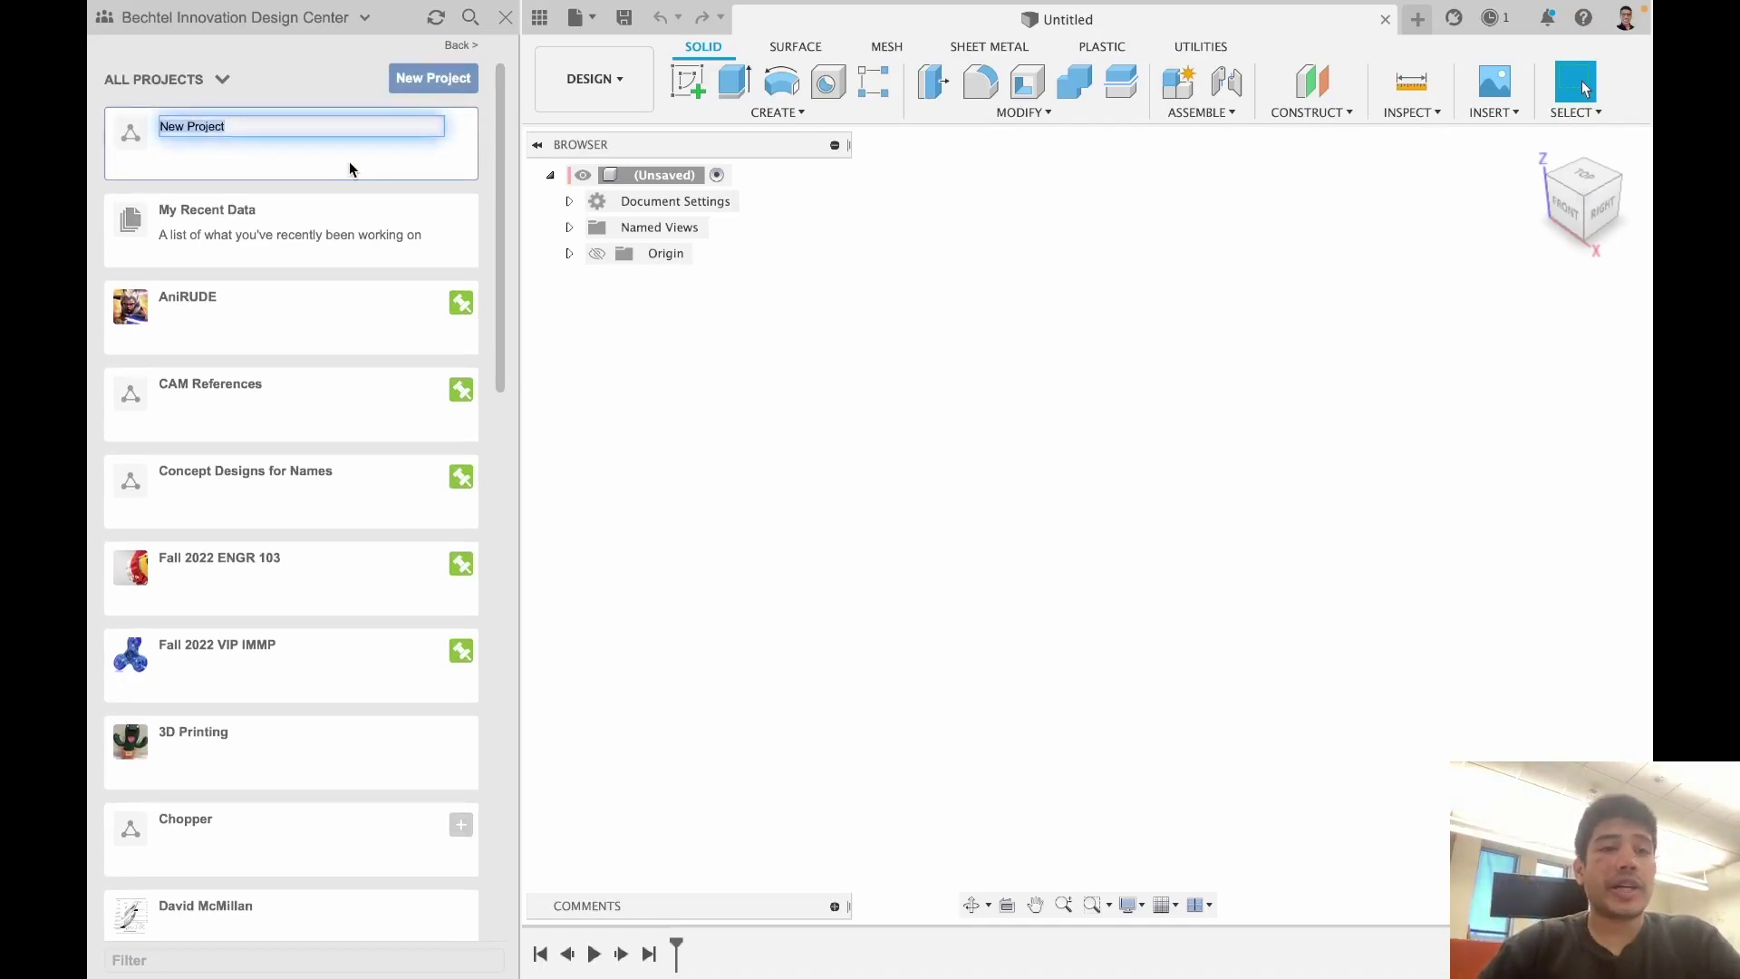
{"action": "key", "text": "Return"}
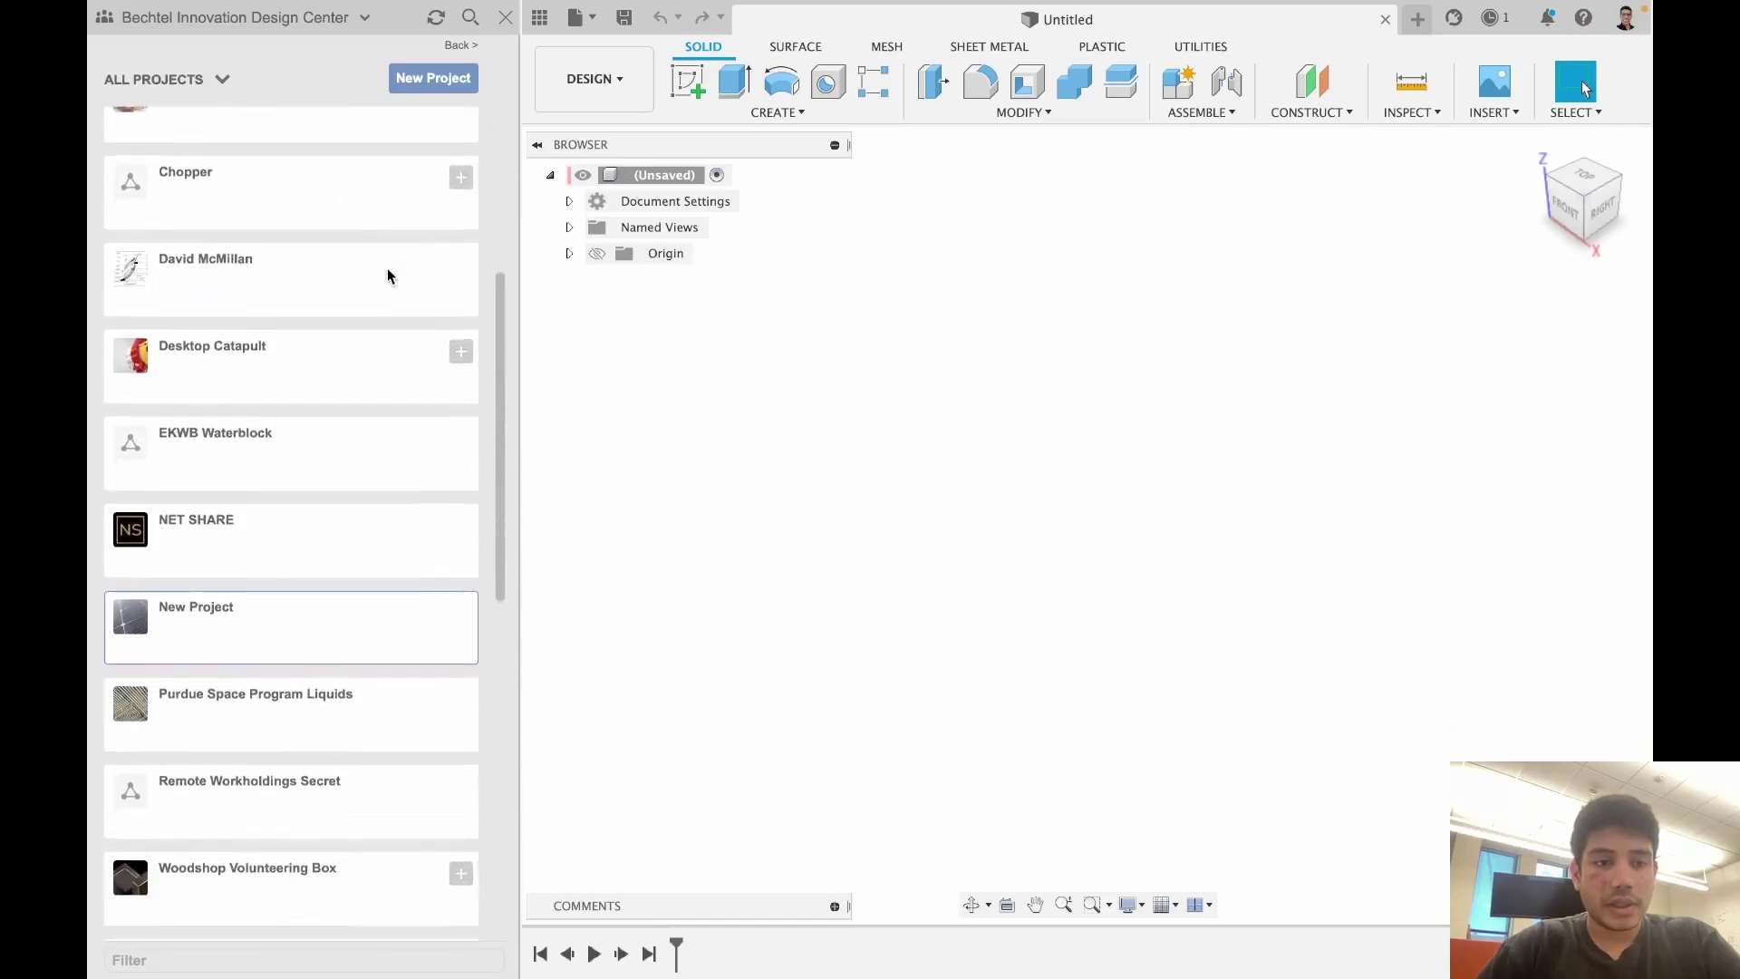
{"action": "scroll", "coordinate": [388, 277], "scroll_direction": "up", "scroll_amount": 10}
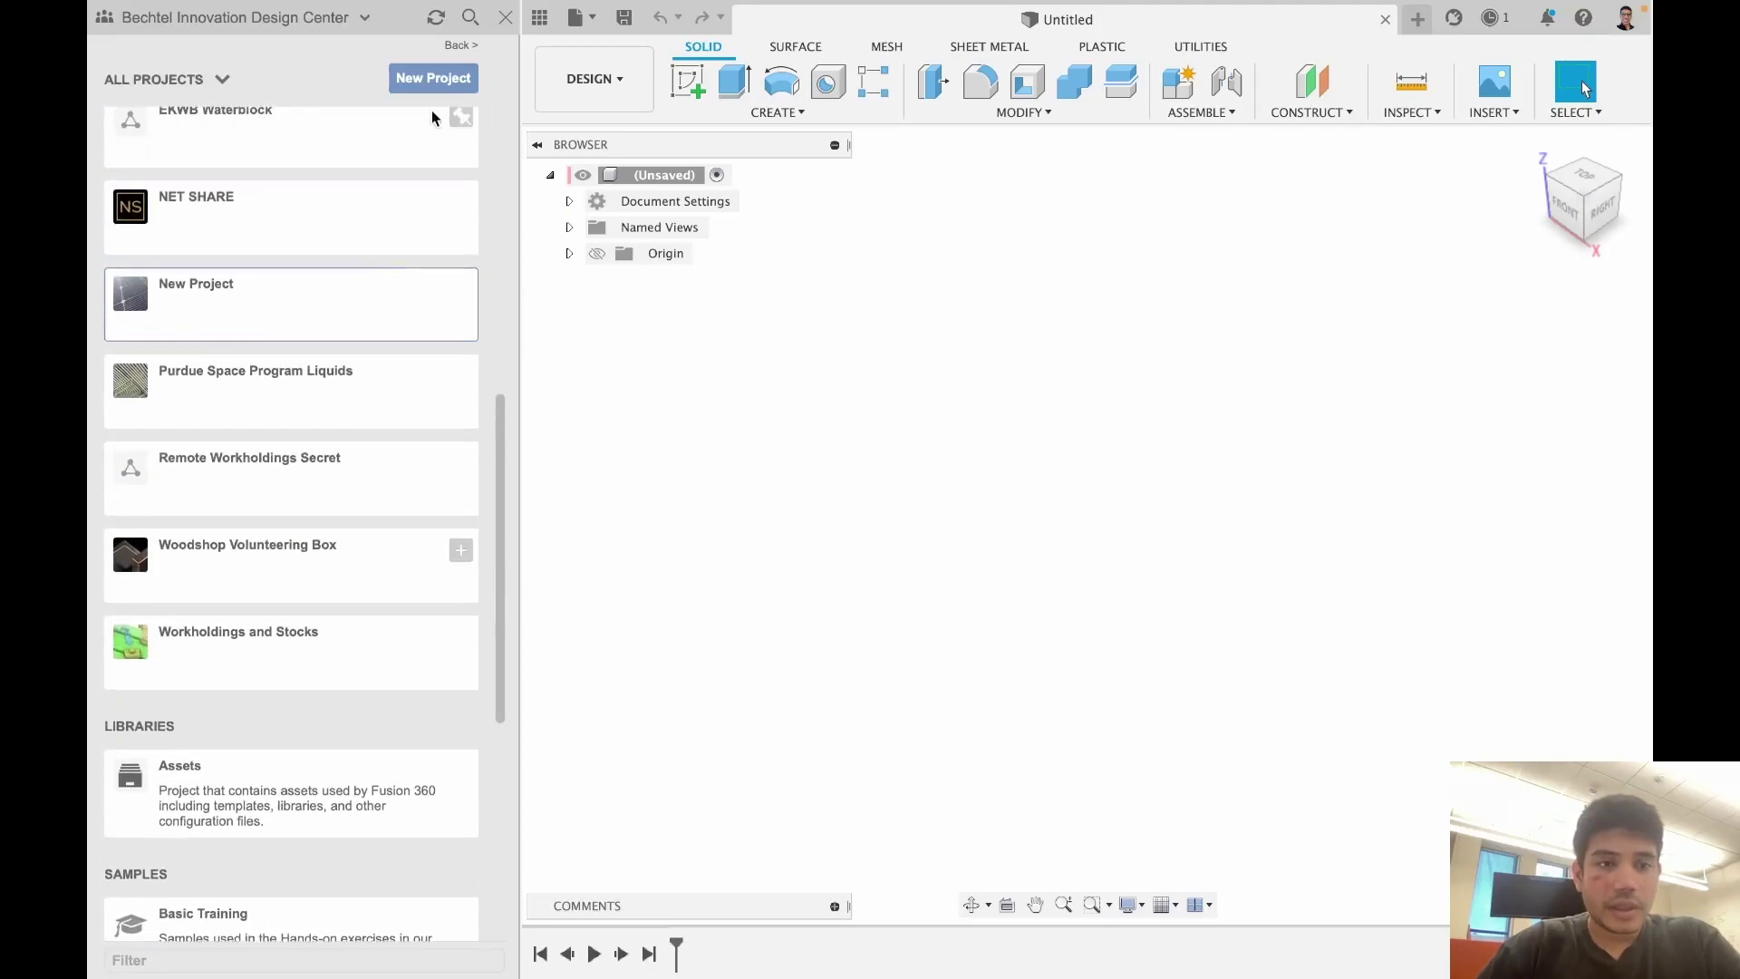
{"action": "left_click", "coordinate": [435, 24]}
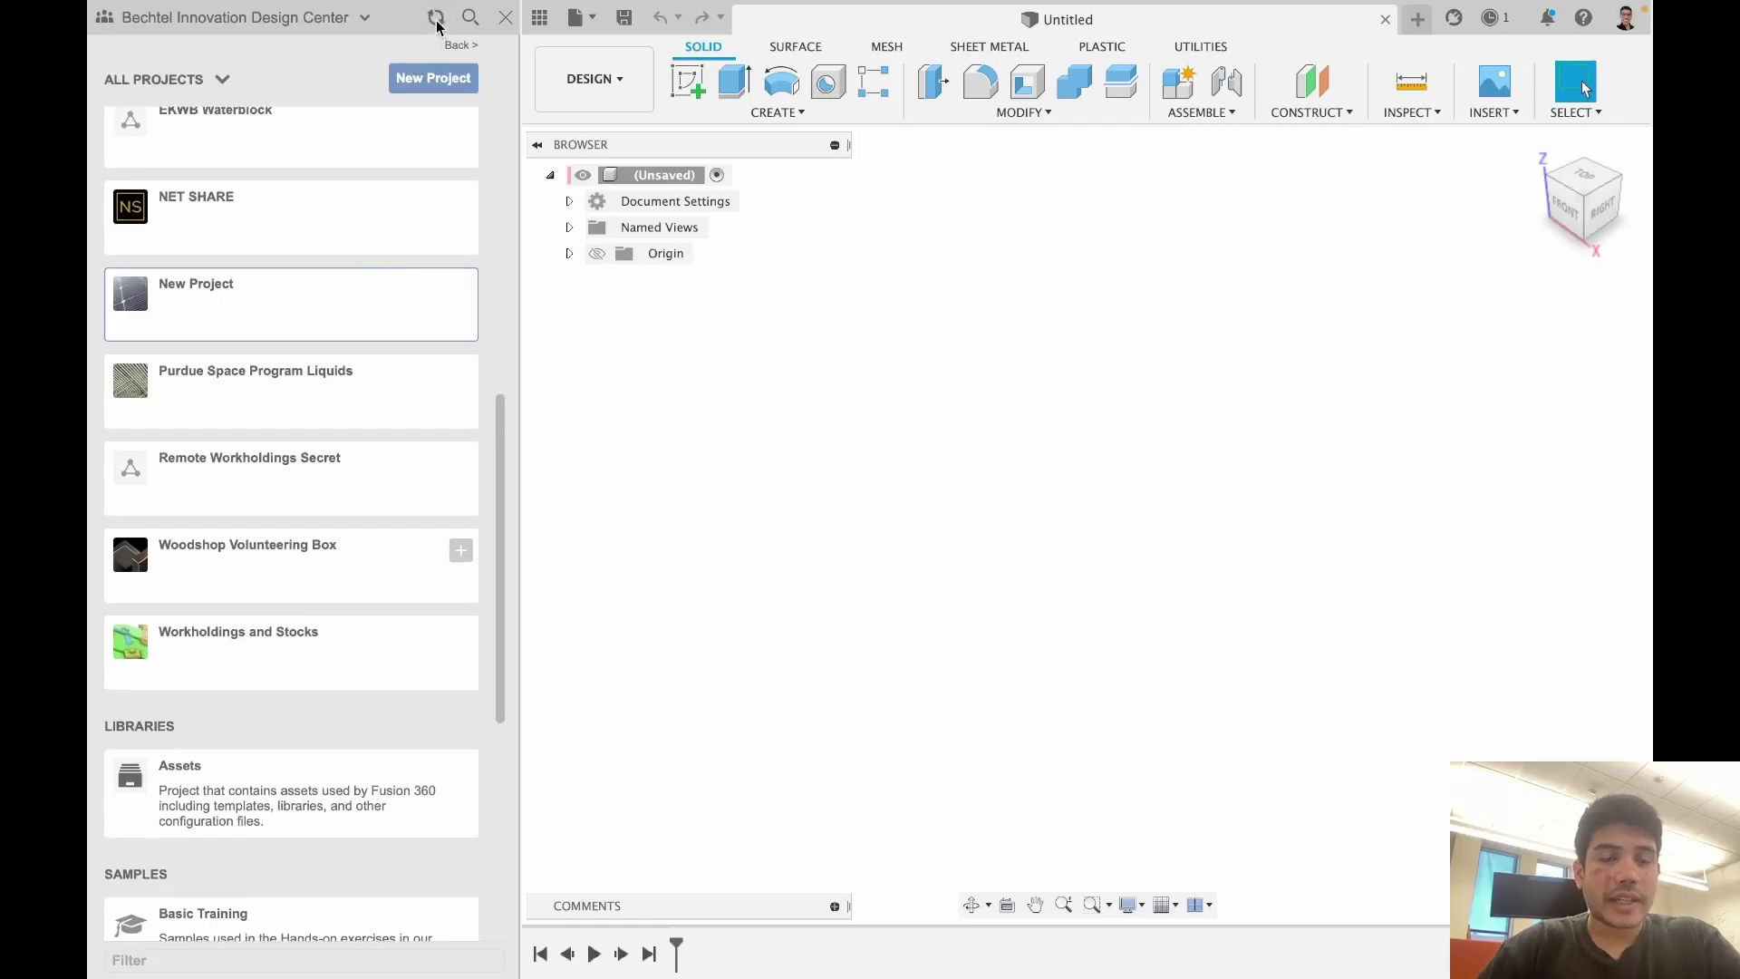
{"action": "scroll", "coordinate": [369, 342], "scroll_direction": "up", "scroll_amount": 3}
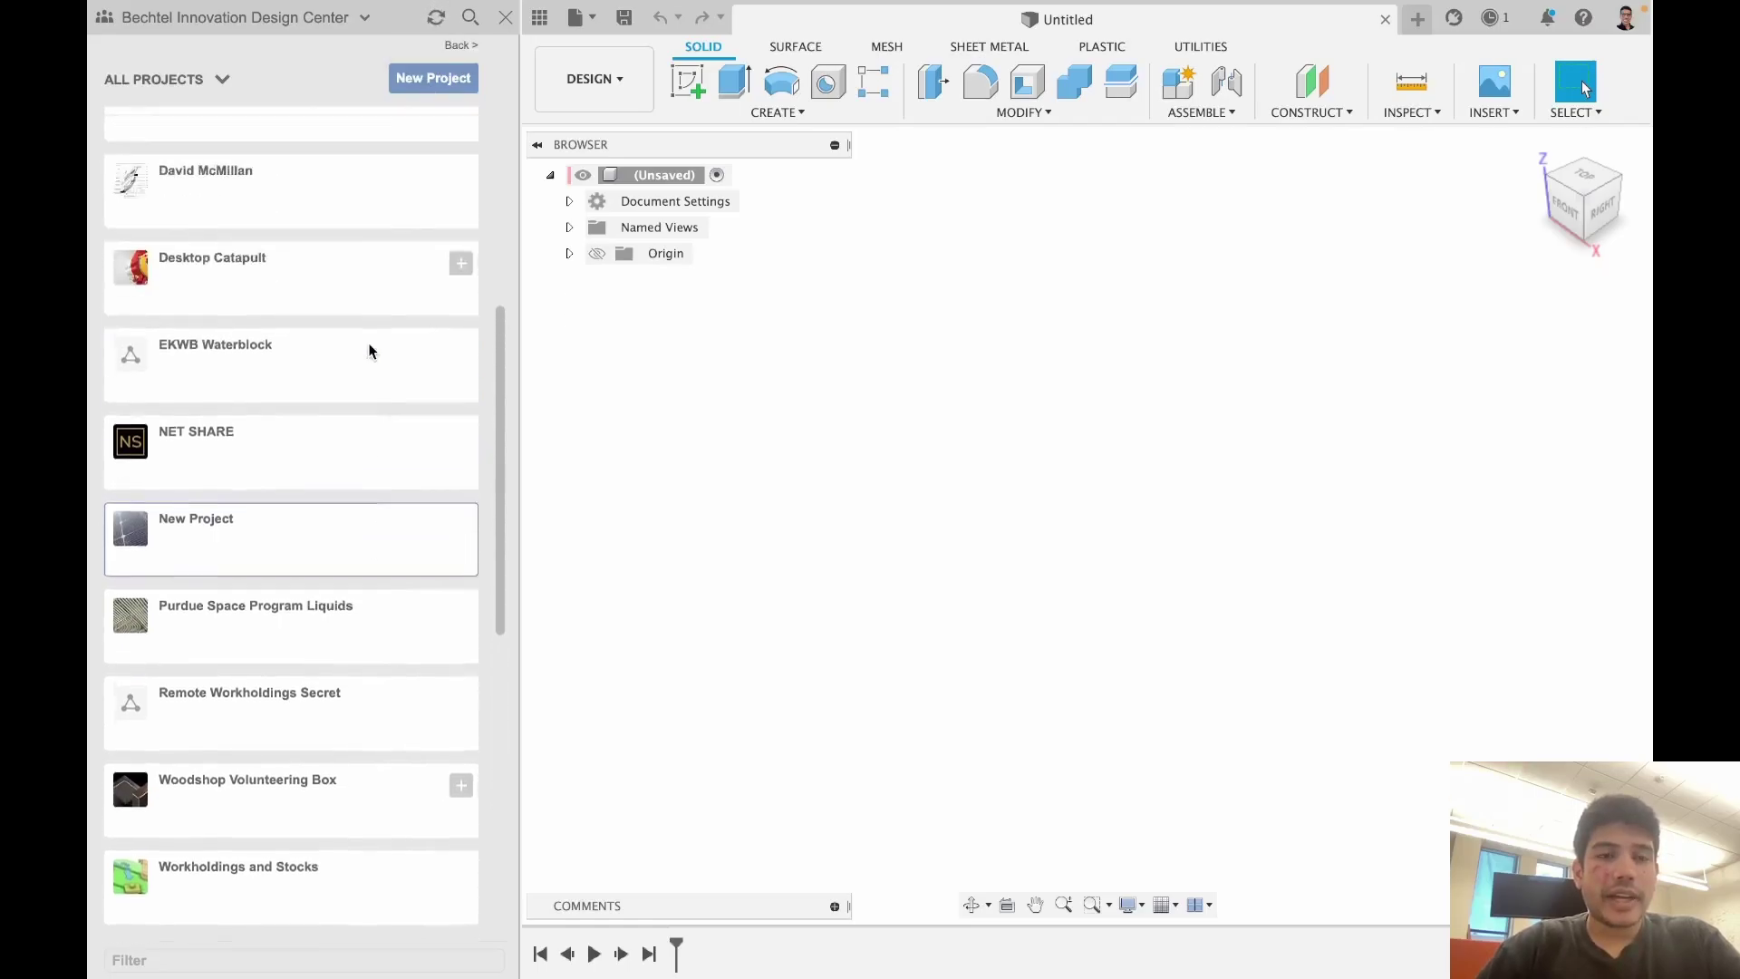
{"action": "scroll", "coordinate": [368, 343], "scroll_direction": "up", "scroll_amount": 7}
{"action": "scroll", "coordinate": [357, 370], "scroll_direction": "down", "scroll_amount": 3}
{"action": "scroll", "coordinate": [356, 370], "scroll_direction": "down", "scroll_amount": 3}
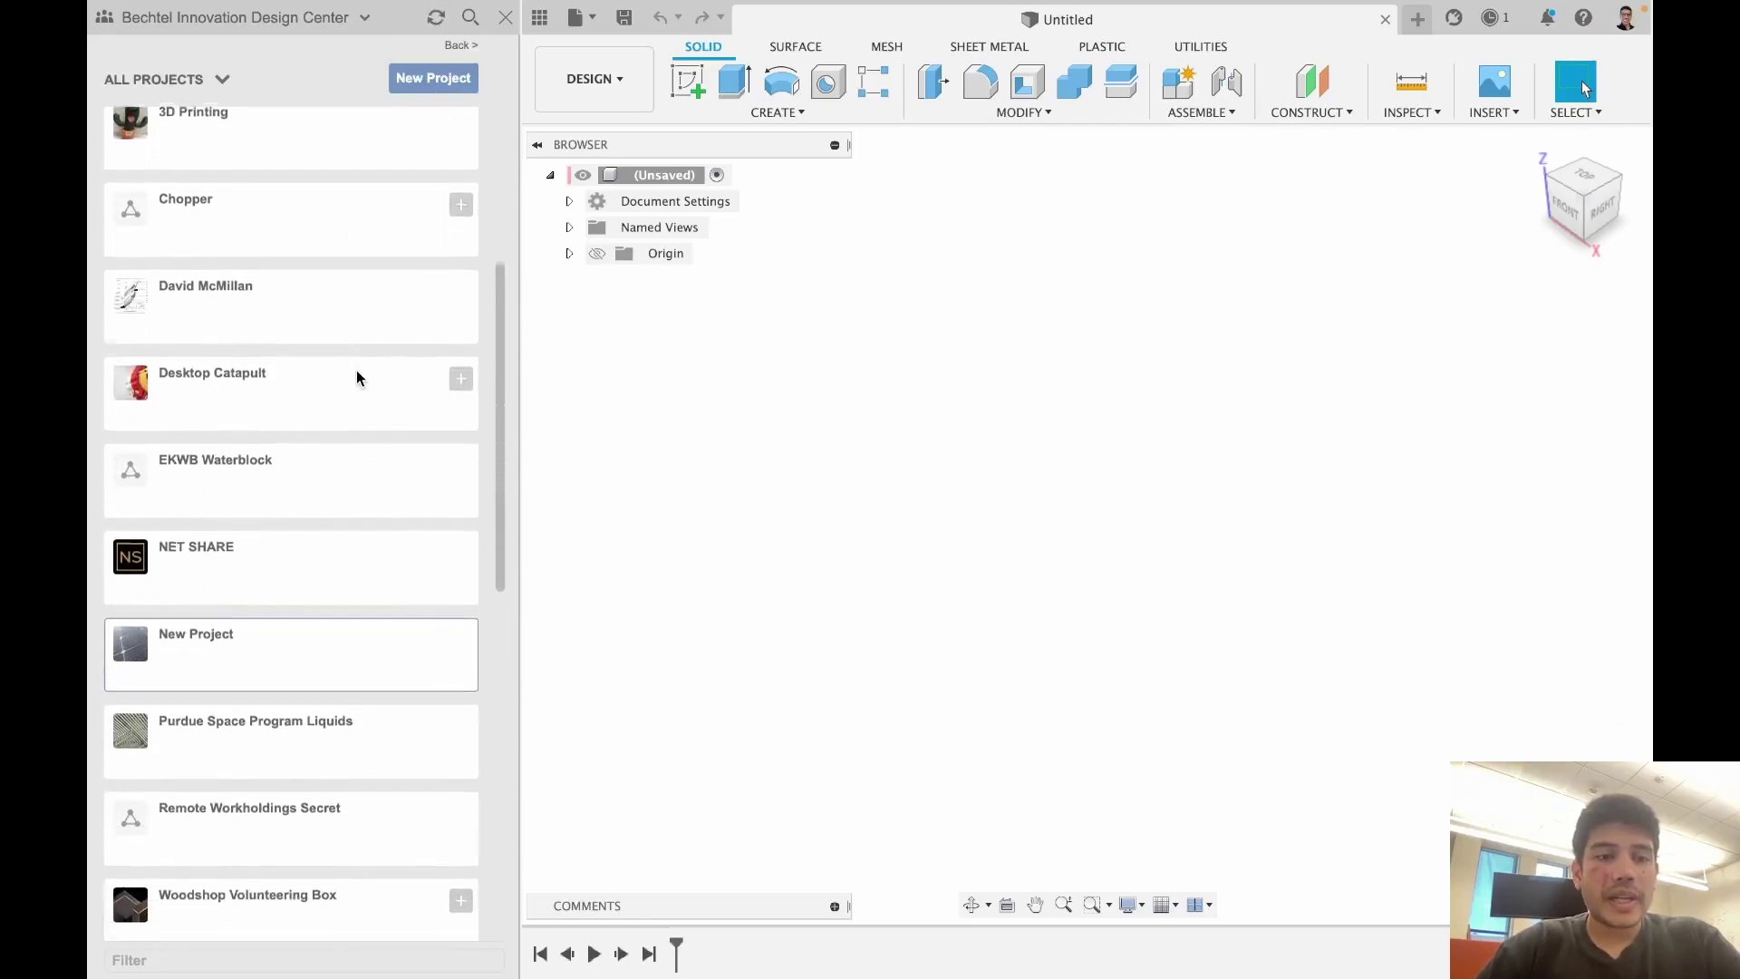
{"action": "scroll", "coordinate": [357, 370], "scroll_direction": "up", "scroll_amount": 1}
{"action": "scroll", "coordinate": [356, 370], "scroll_direction": "up", "scroll_amount": 3}
{"action": "scroll", "coordinate": [356, 370], "scroll_direction": "up", "scroll_amount": 1}
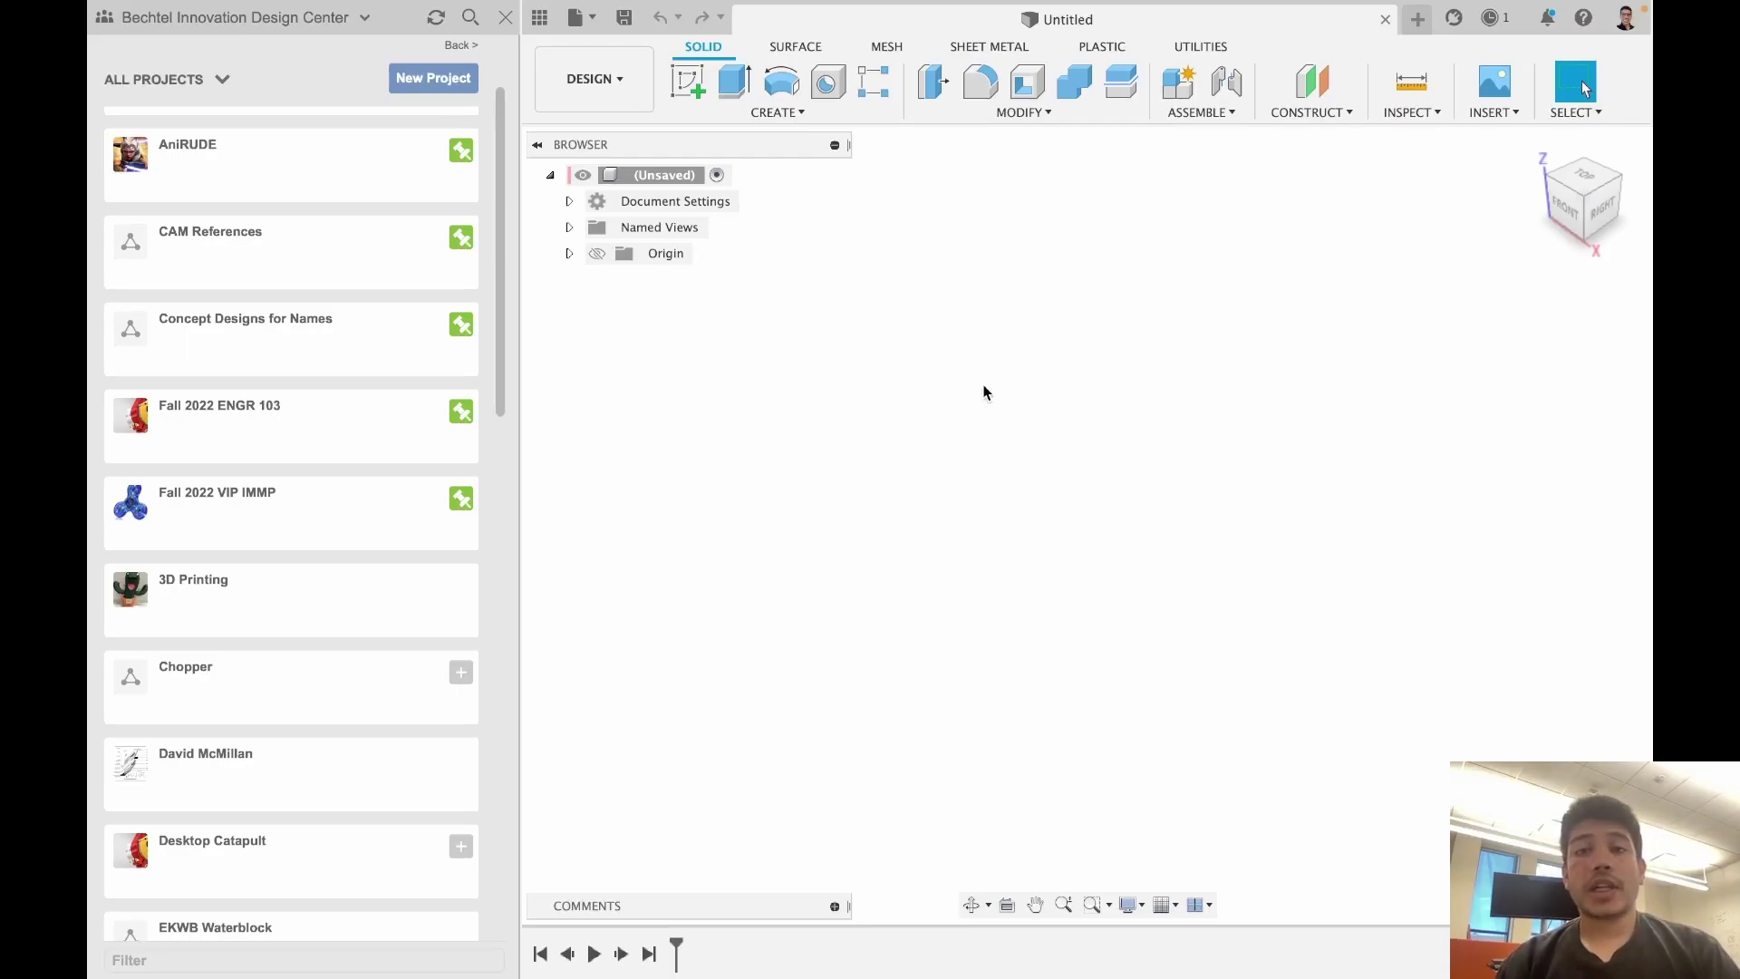
Step: In Chrome's Fusion Team site, start a new project and list its Security options
{"action": "key", "text": "super+Tab"}
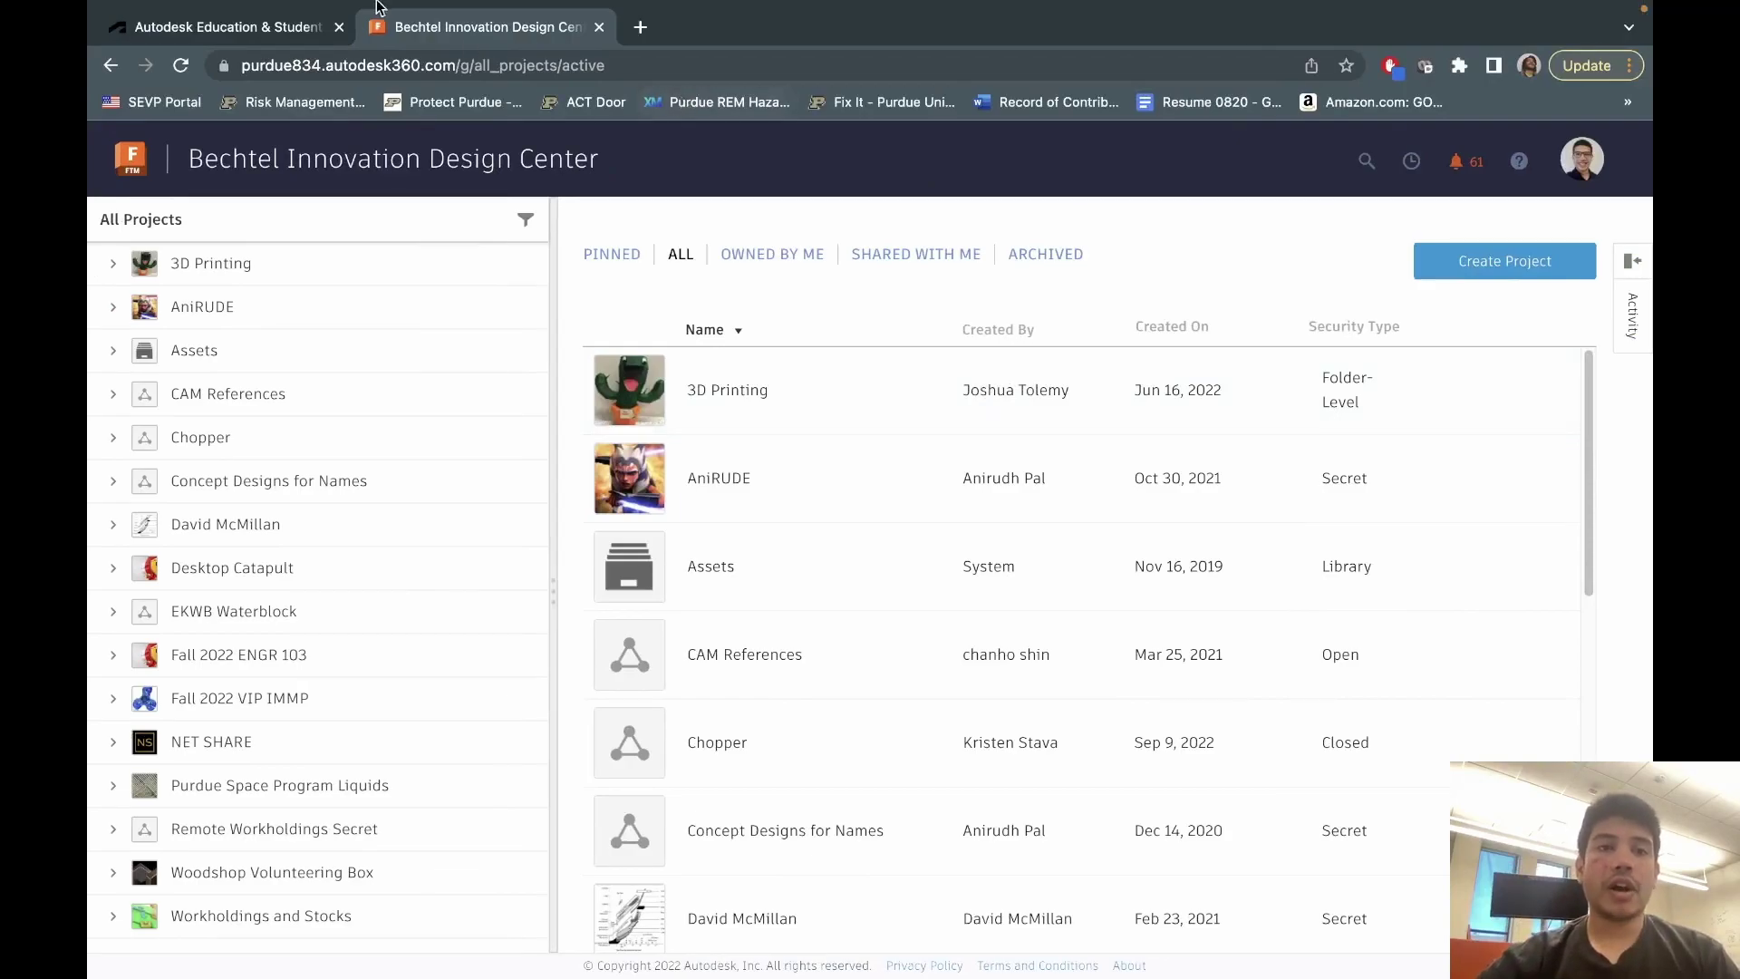
{"action": "left_click_drag", "start_coordinate": [243, 66], "coordinate": [460, 66]}
{"action": "left_click", "coordinate": [1603, 161]}
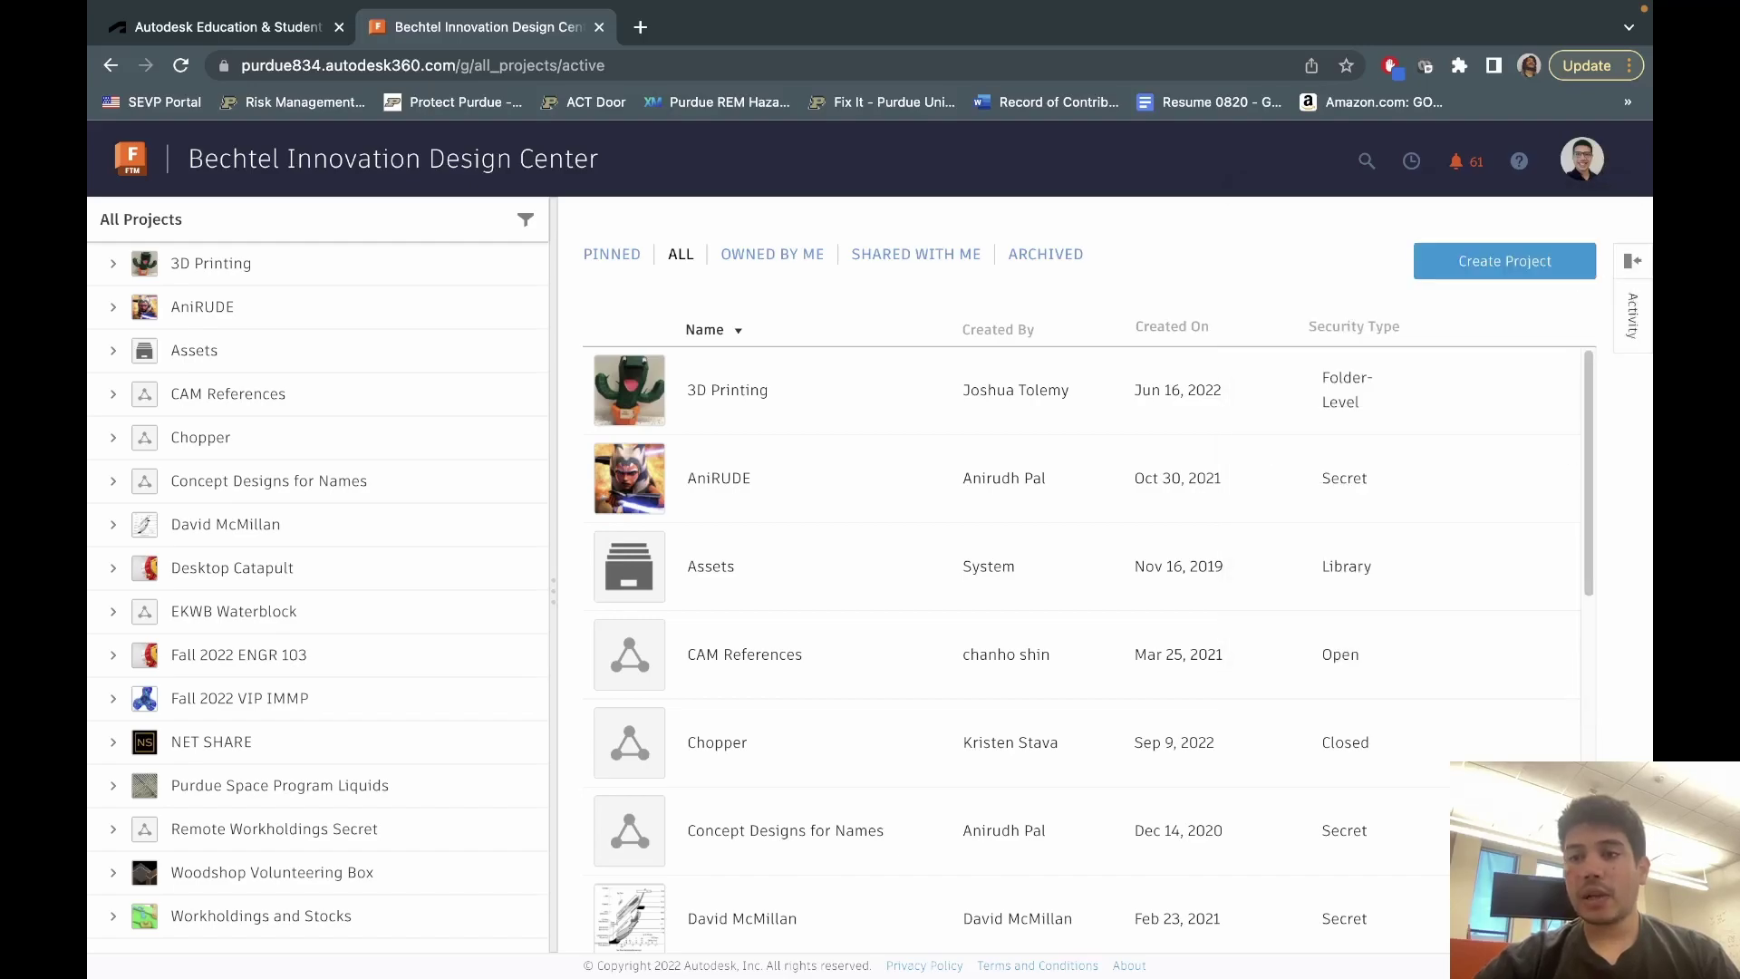
{"action": "left_click", "coordinate": [1479, 262]}
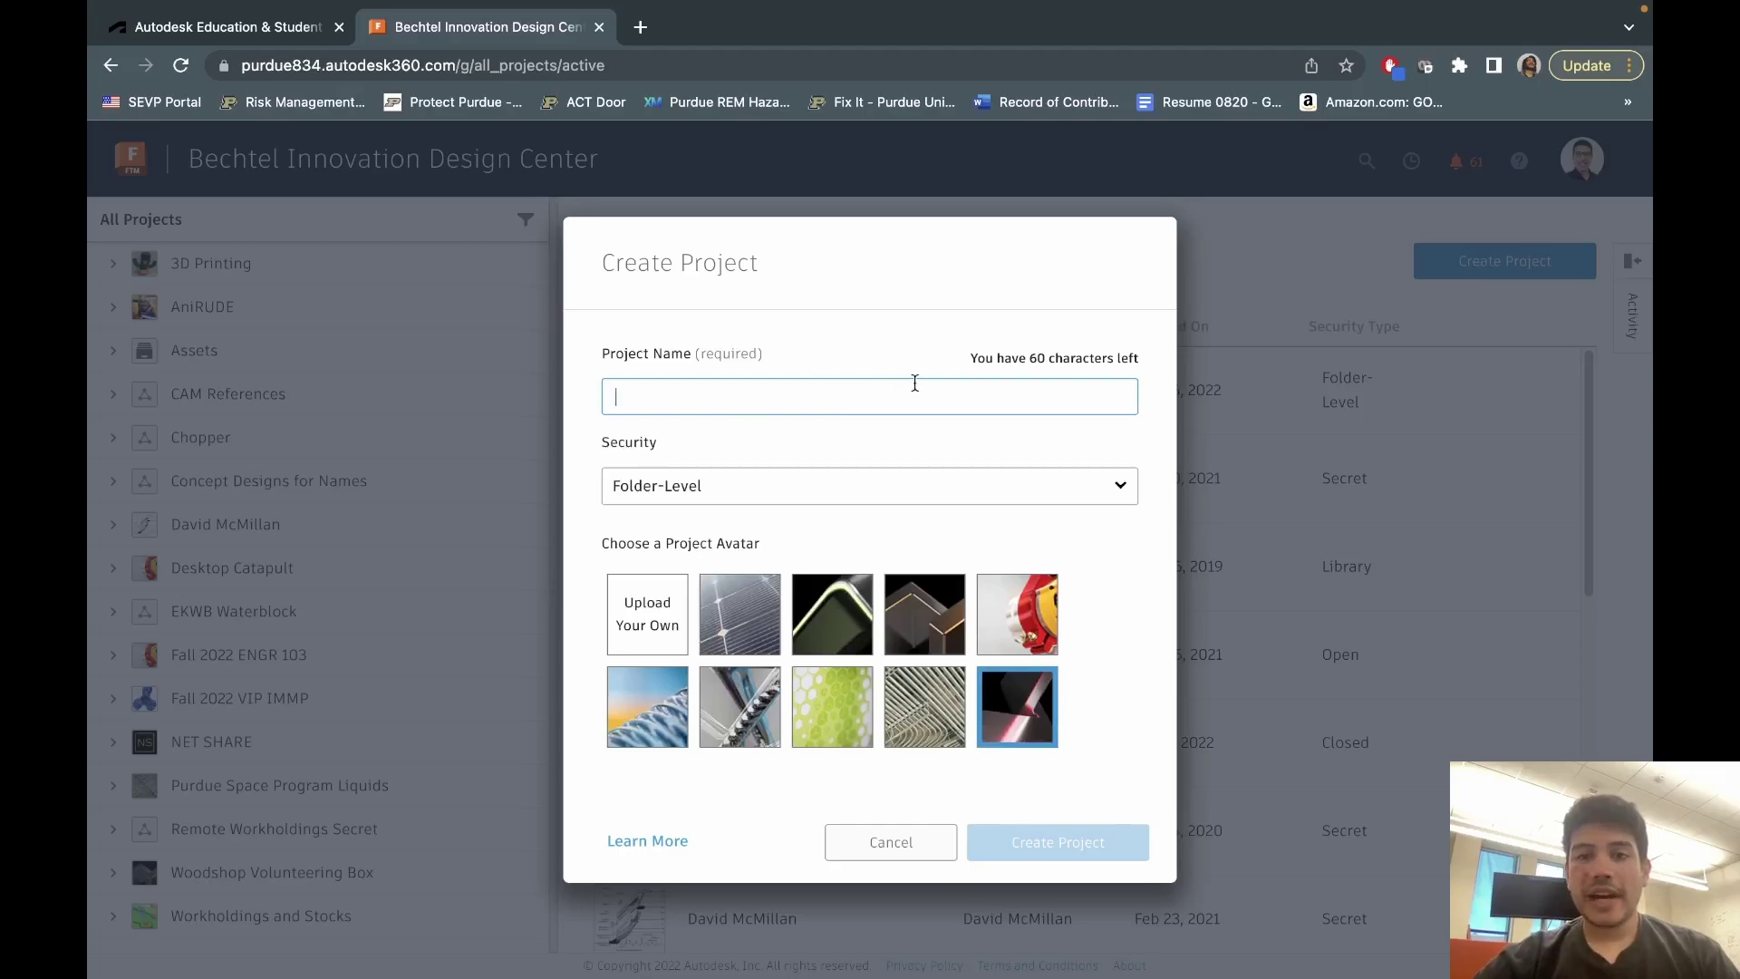
{"action": "left_click", "coordinate": [894, 490]}
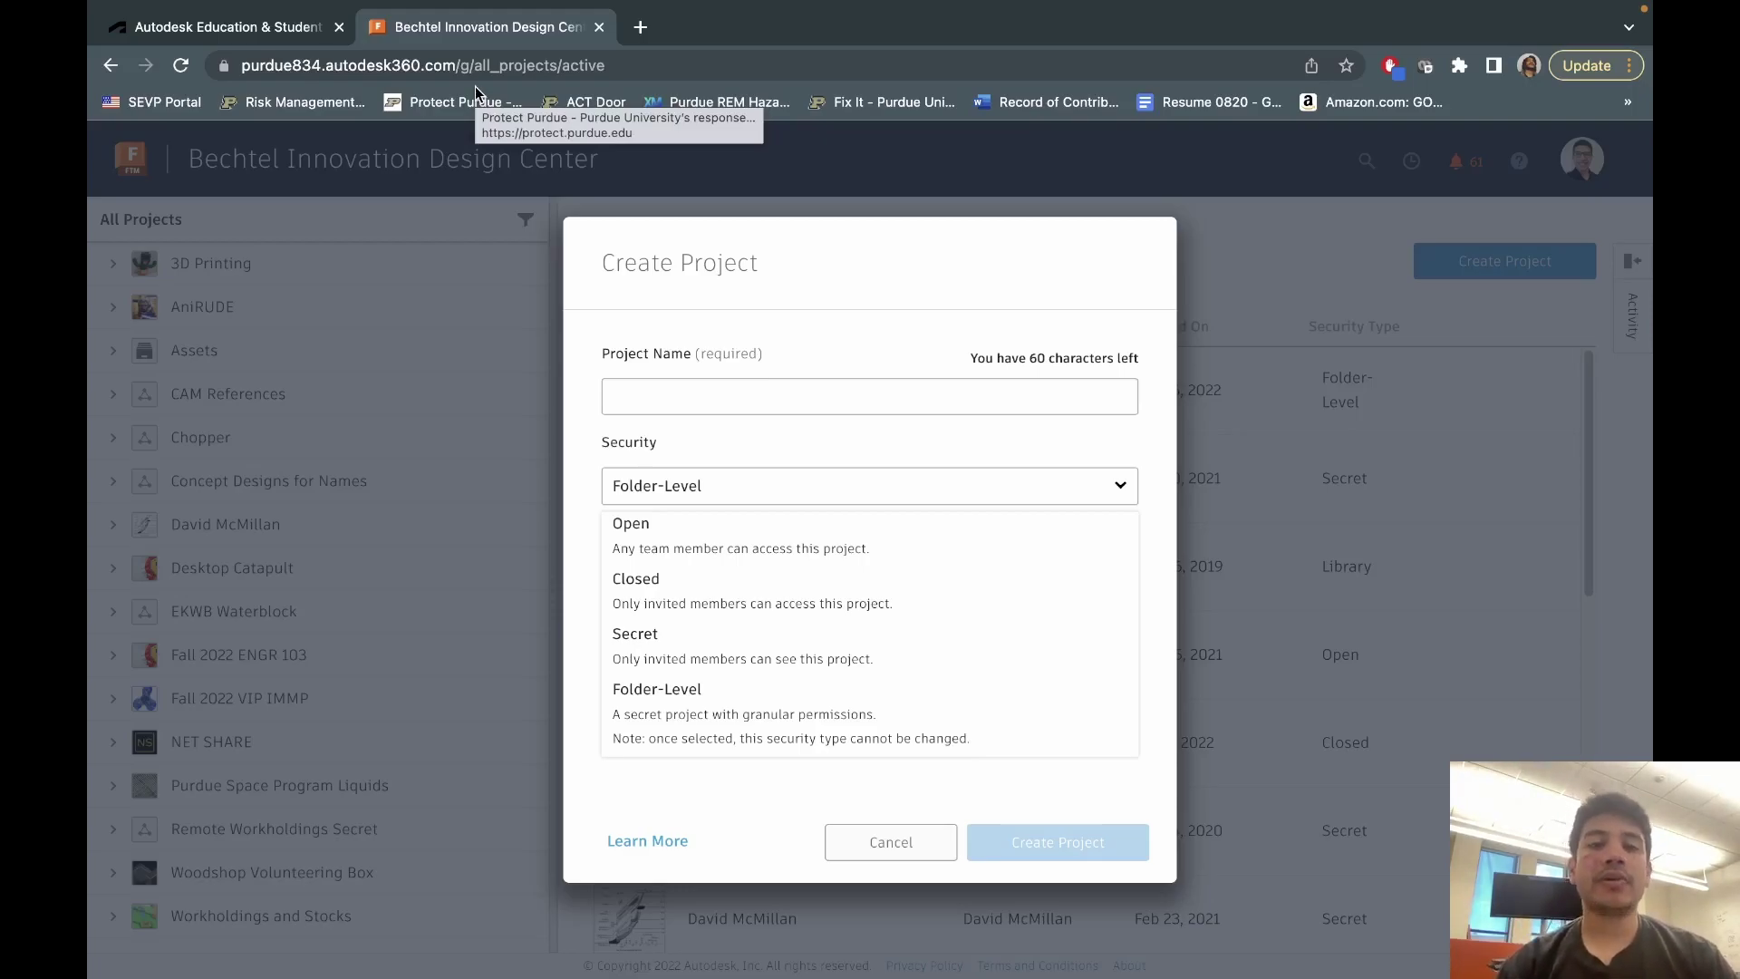
Step: Enter a placeholder project name, choose Secret security, and highlight the entered name
{"action": "left_click", "coordinate": [871, 396]}
{"action": "type", "text": "kjsnf"}
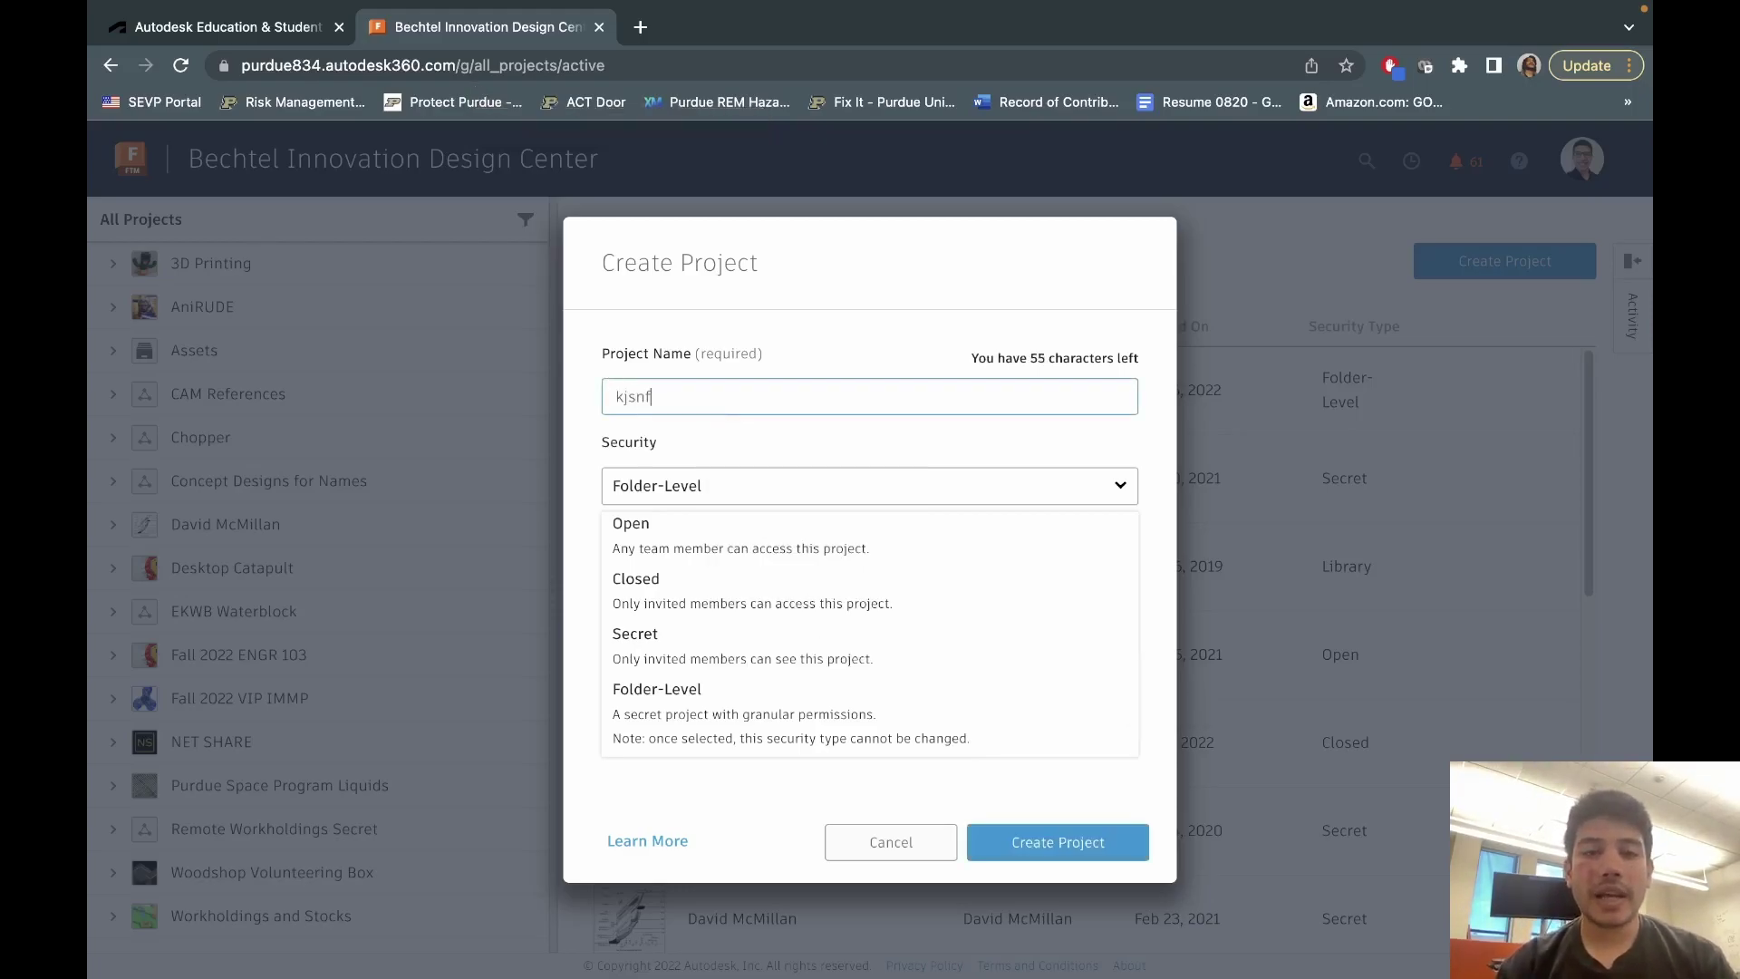
{"action": "type", "text": "skjf"}
{"action": "left_click", "coordinate": [660, 653]}
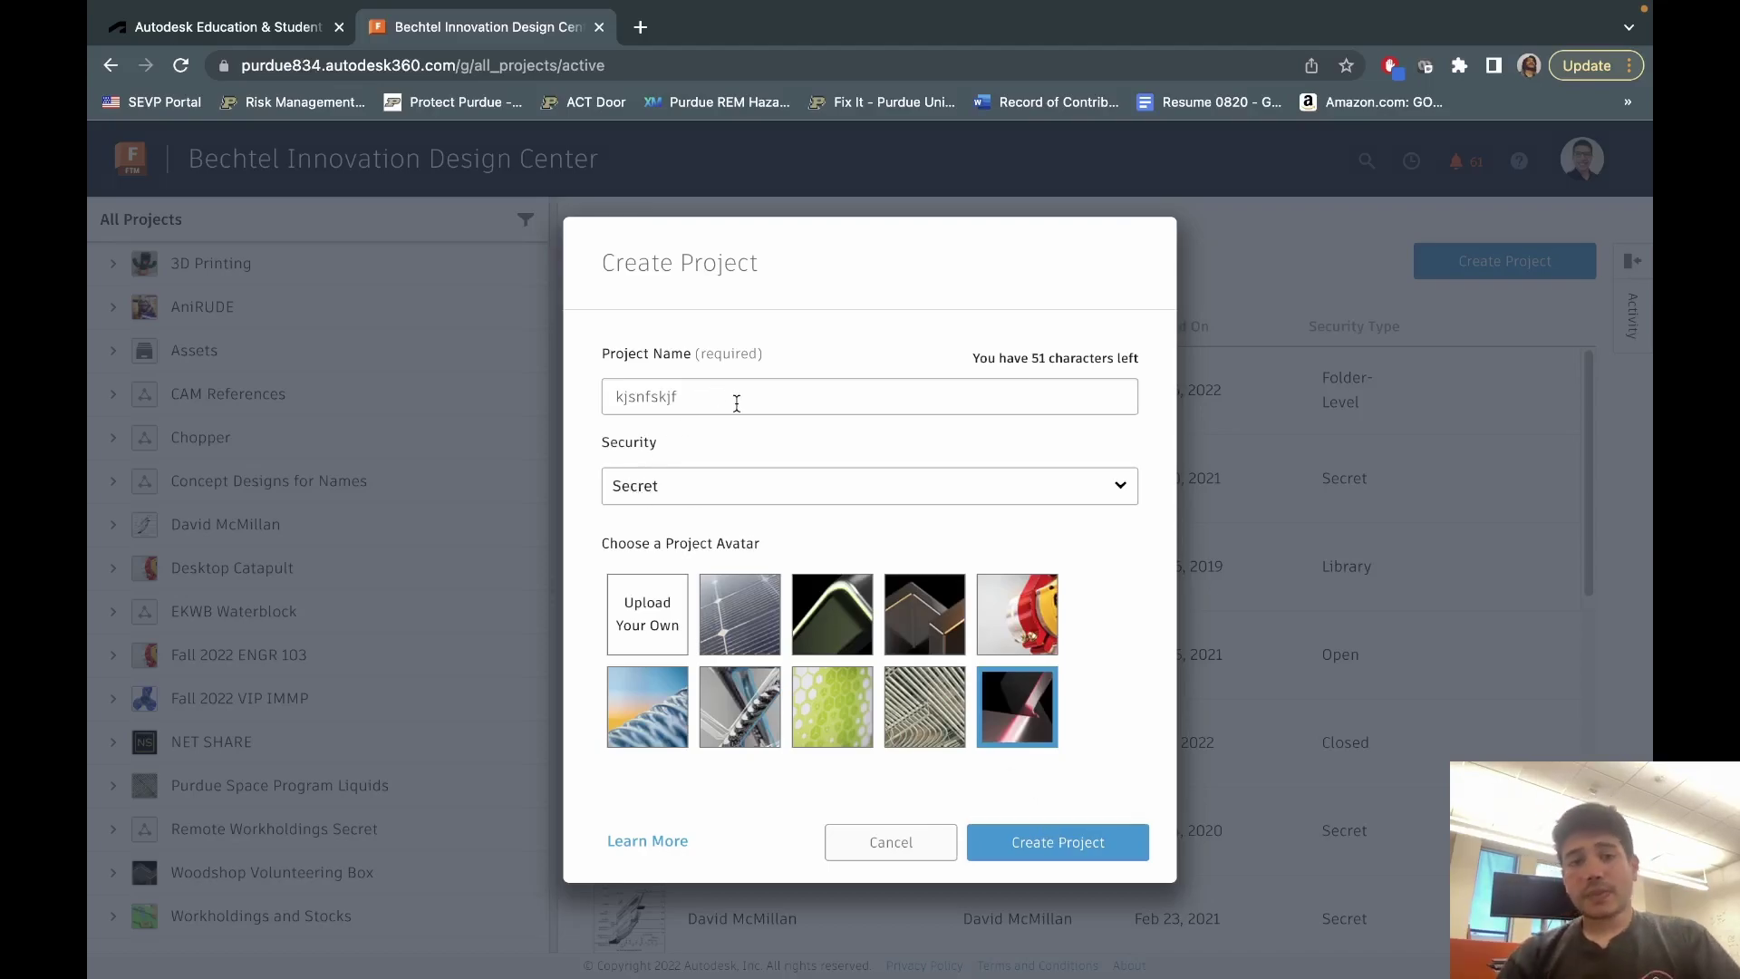
{"action": "left_click_drag", "start_coordinate": [739, 396], "coordinate": [574, 398]}
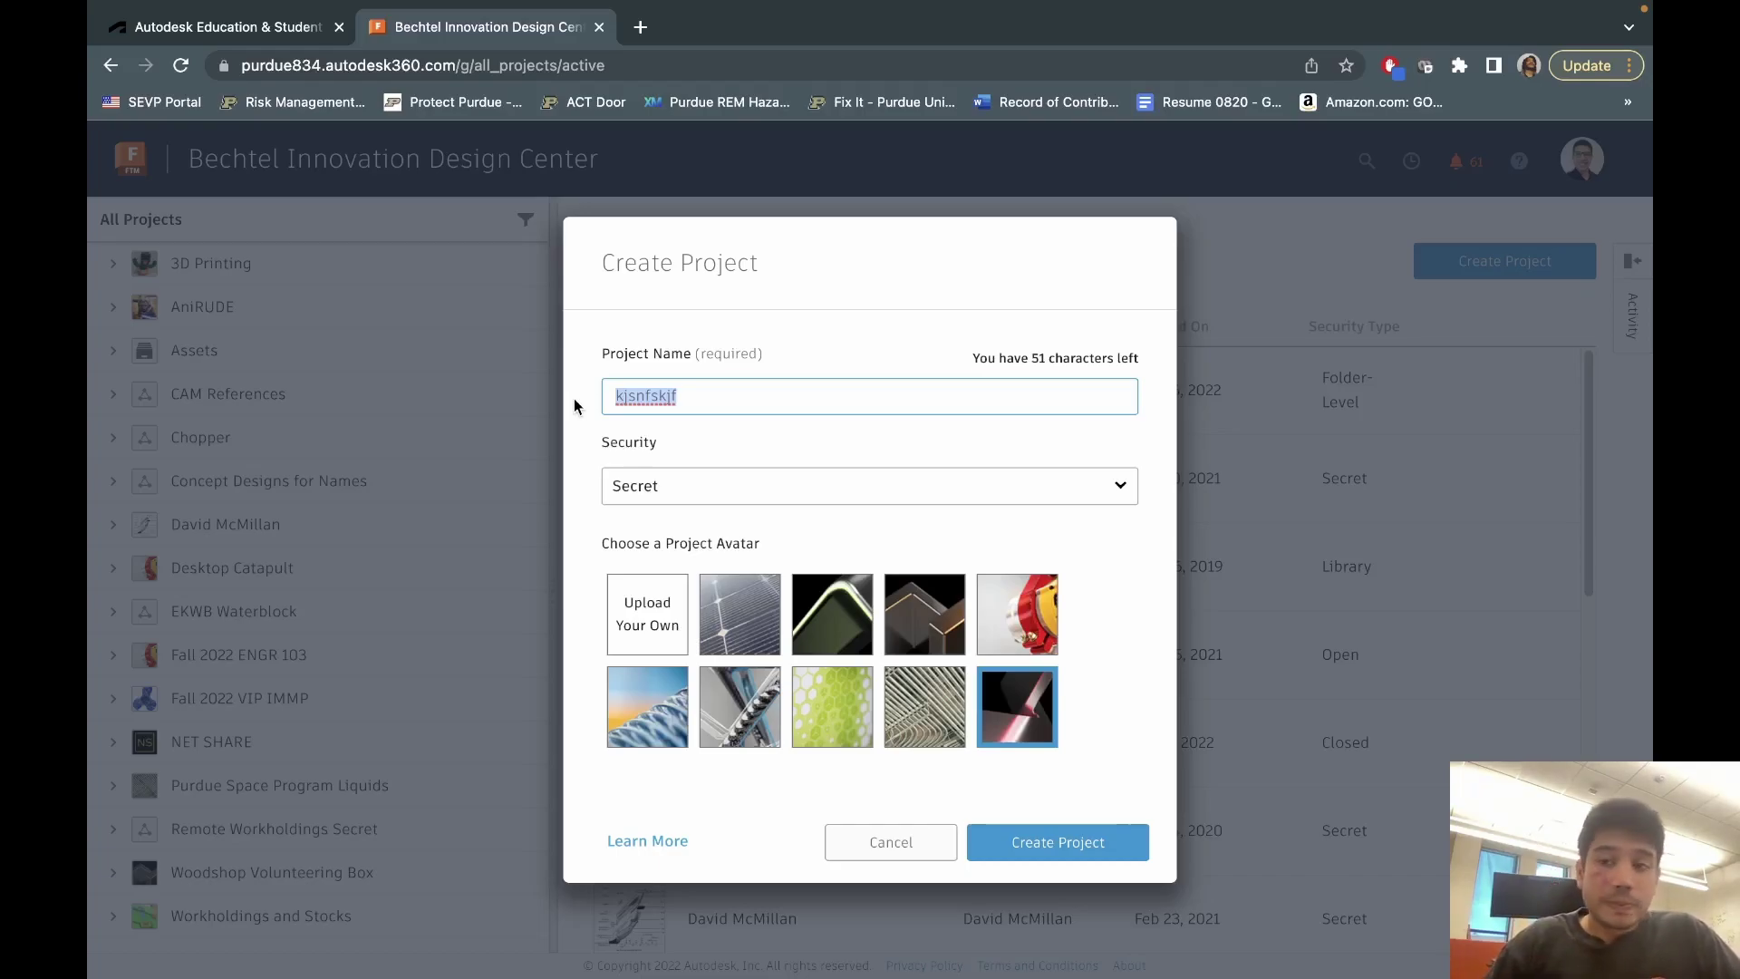
{"action": "scroll", "coordinate": [345, 404], "scroll_direction": "up", "scroll_amount": 2}
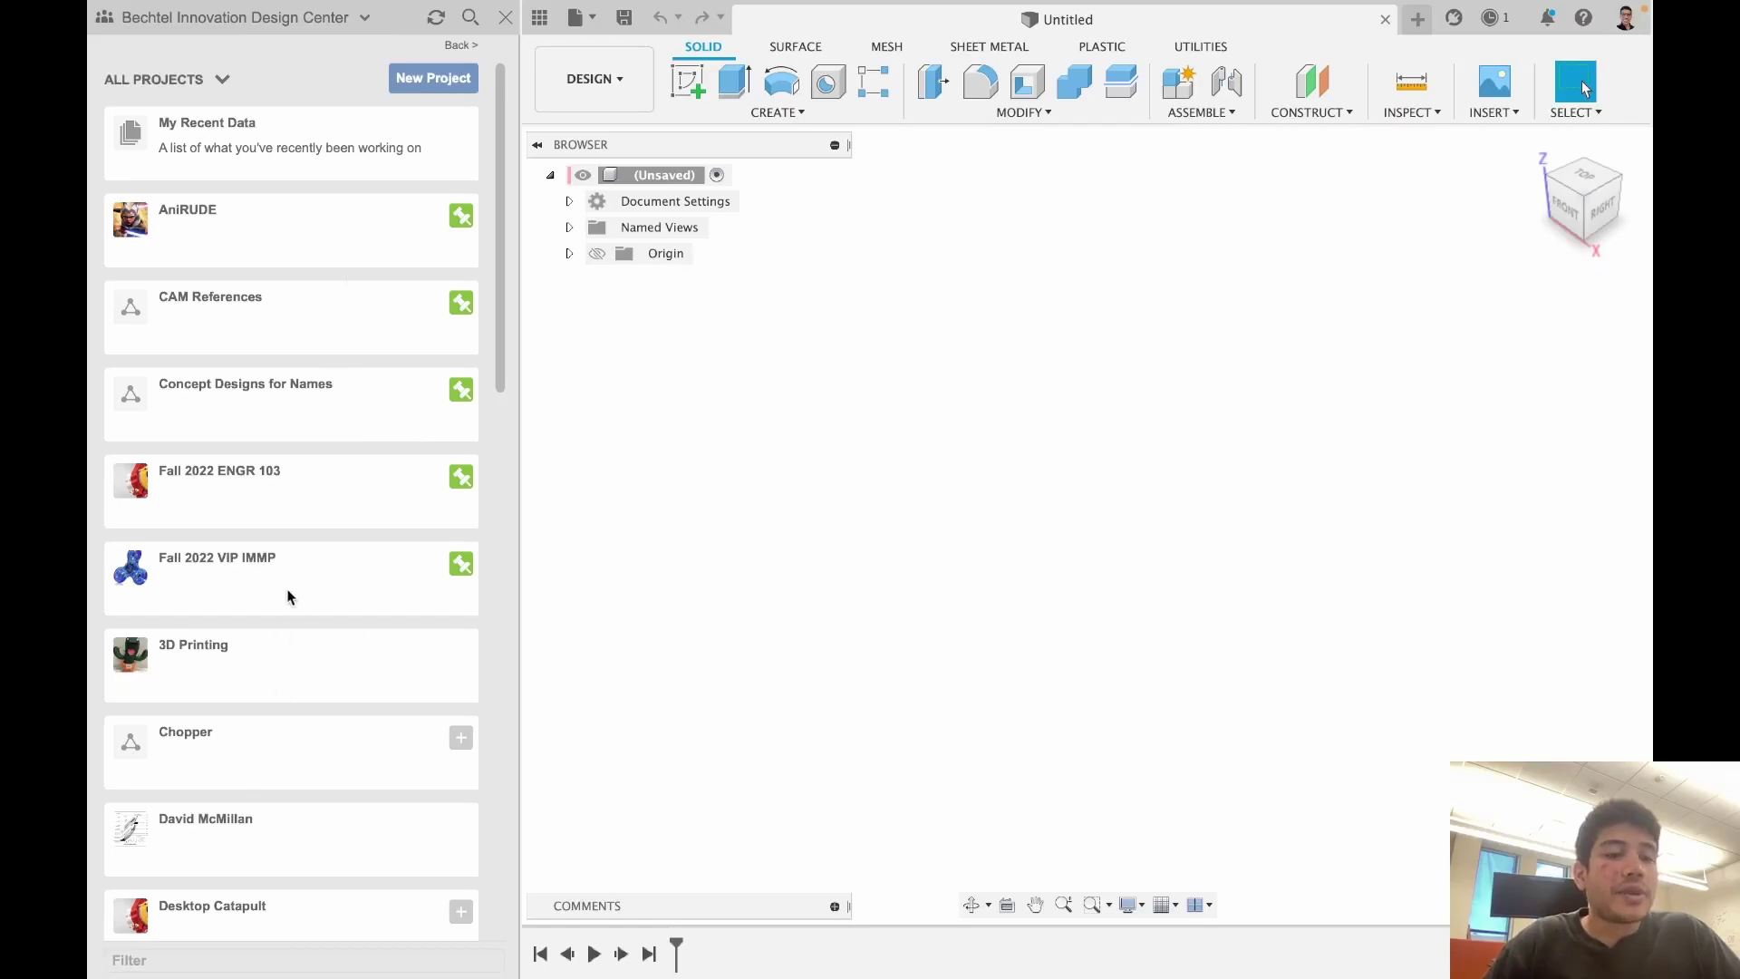
{"action": "scroll", "coordinate": [292, 662], "scroll_direction": "down", "scroll_amount": 2}
{"action": "scroll", "coordinate": [289, 659], "scroll_direction": "down", "scroll_amount": 5}
{"action": "scroll", "coordinate": [290, 650], "scroll_direction": "down", "scroll_amount": 3}
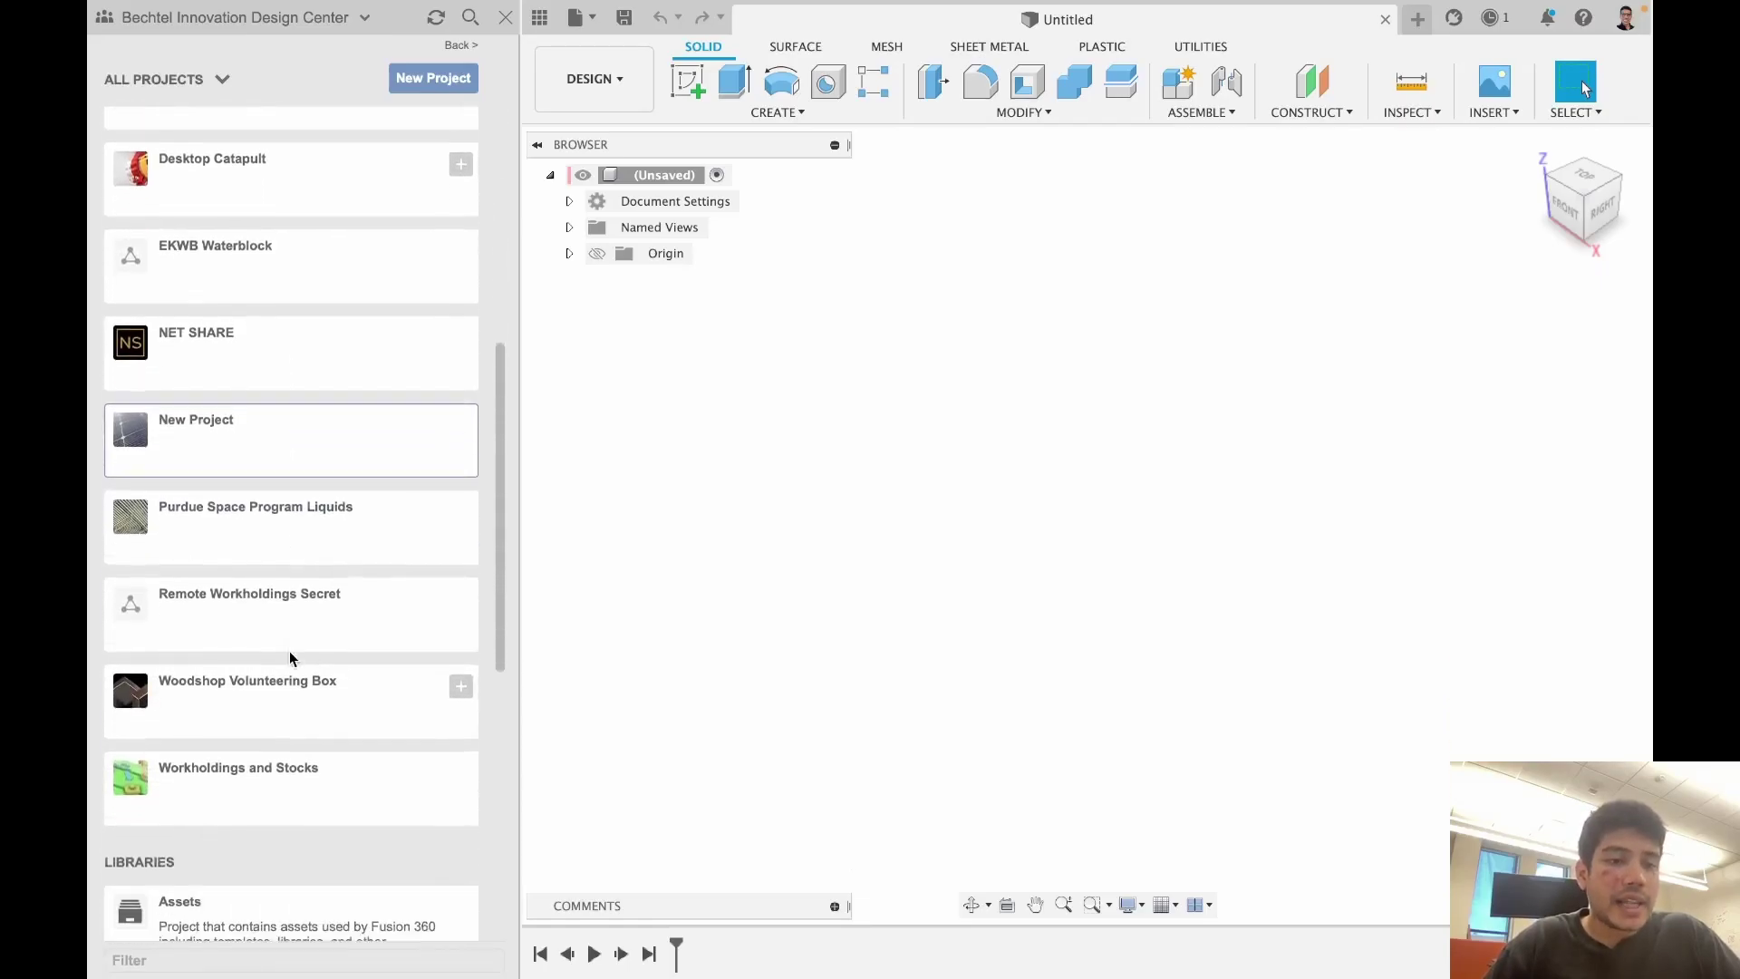
{"action": "scroll", "coordinate": [289, 651], "scroll_direction": "down", "scroll_amount": 1}
{"action": "scroll", "coordinate": [229, 407], "scroll_direction": "up", "scroll_amount": 10}
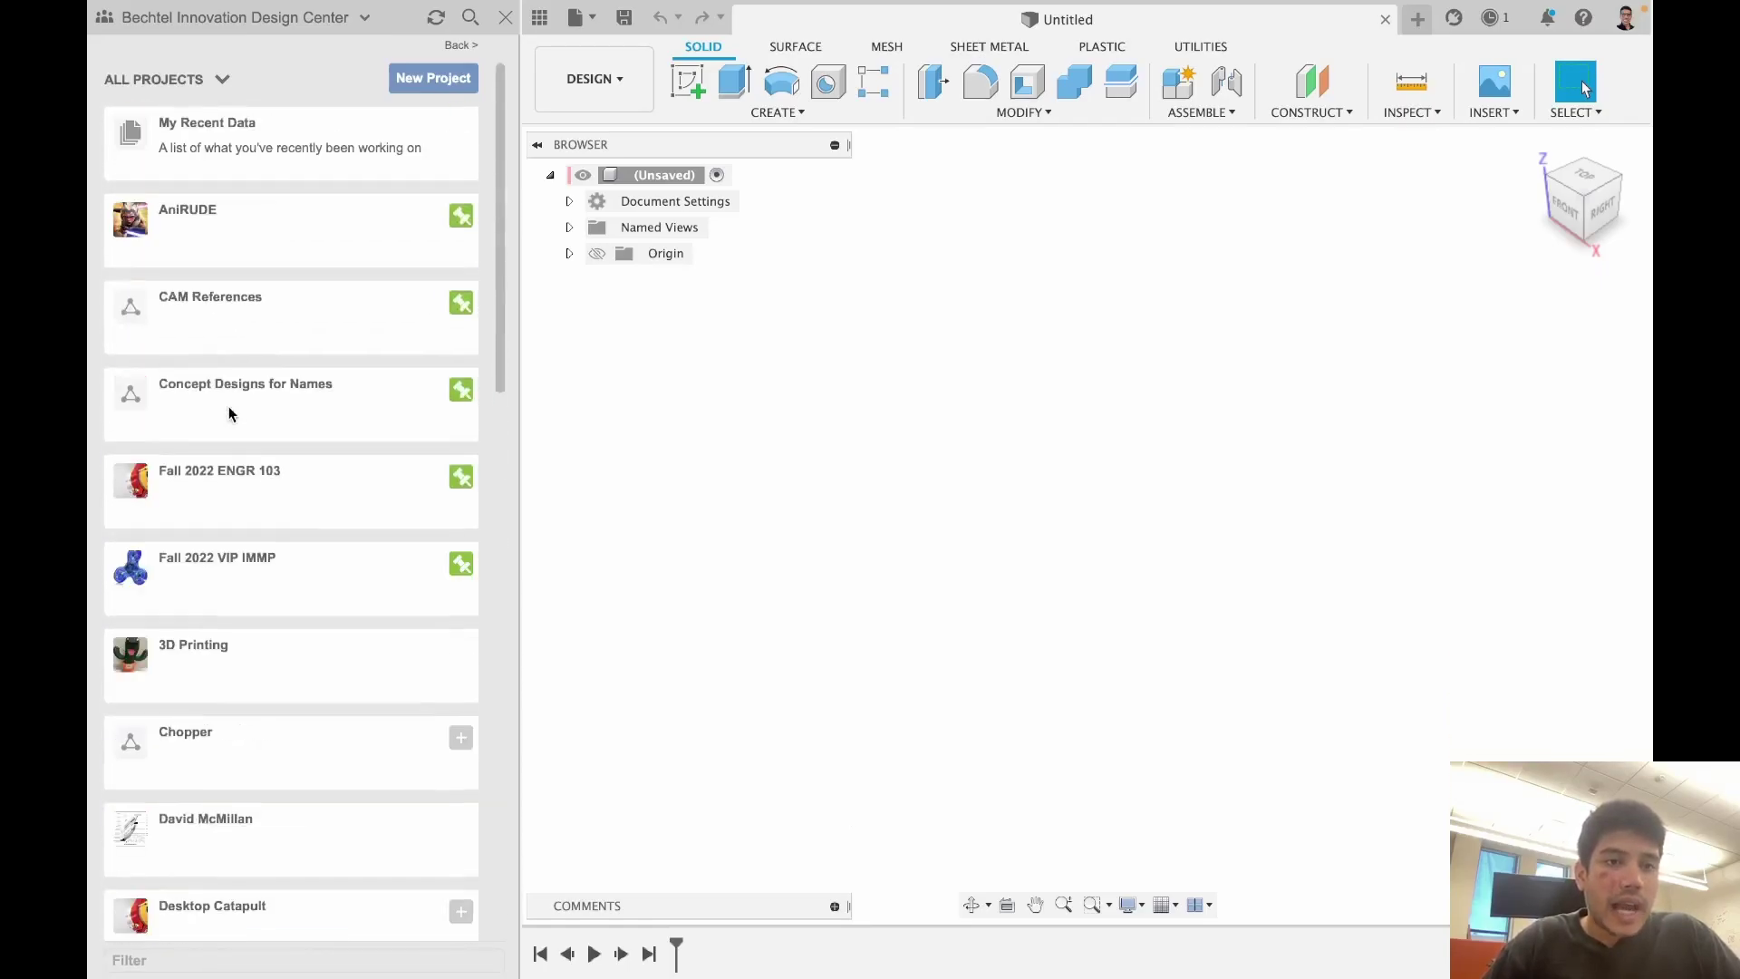
{"action": "scroll", "coordinate": [253, 493], "scroll_direction": "down", "scroll_amount": 2}
{"action": "scroll", "coordinate": [252, 487], "scroll_direction": "down", "scroll_amount": 10}
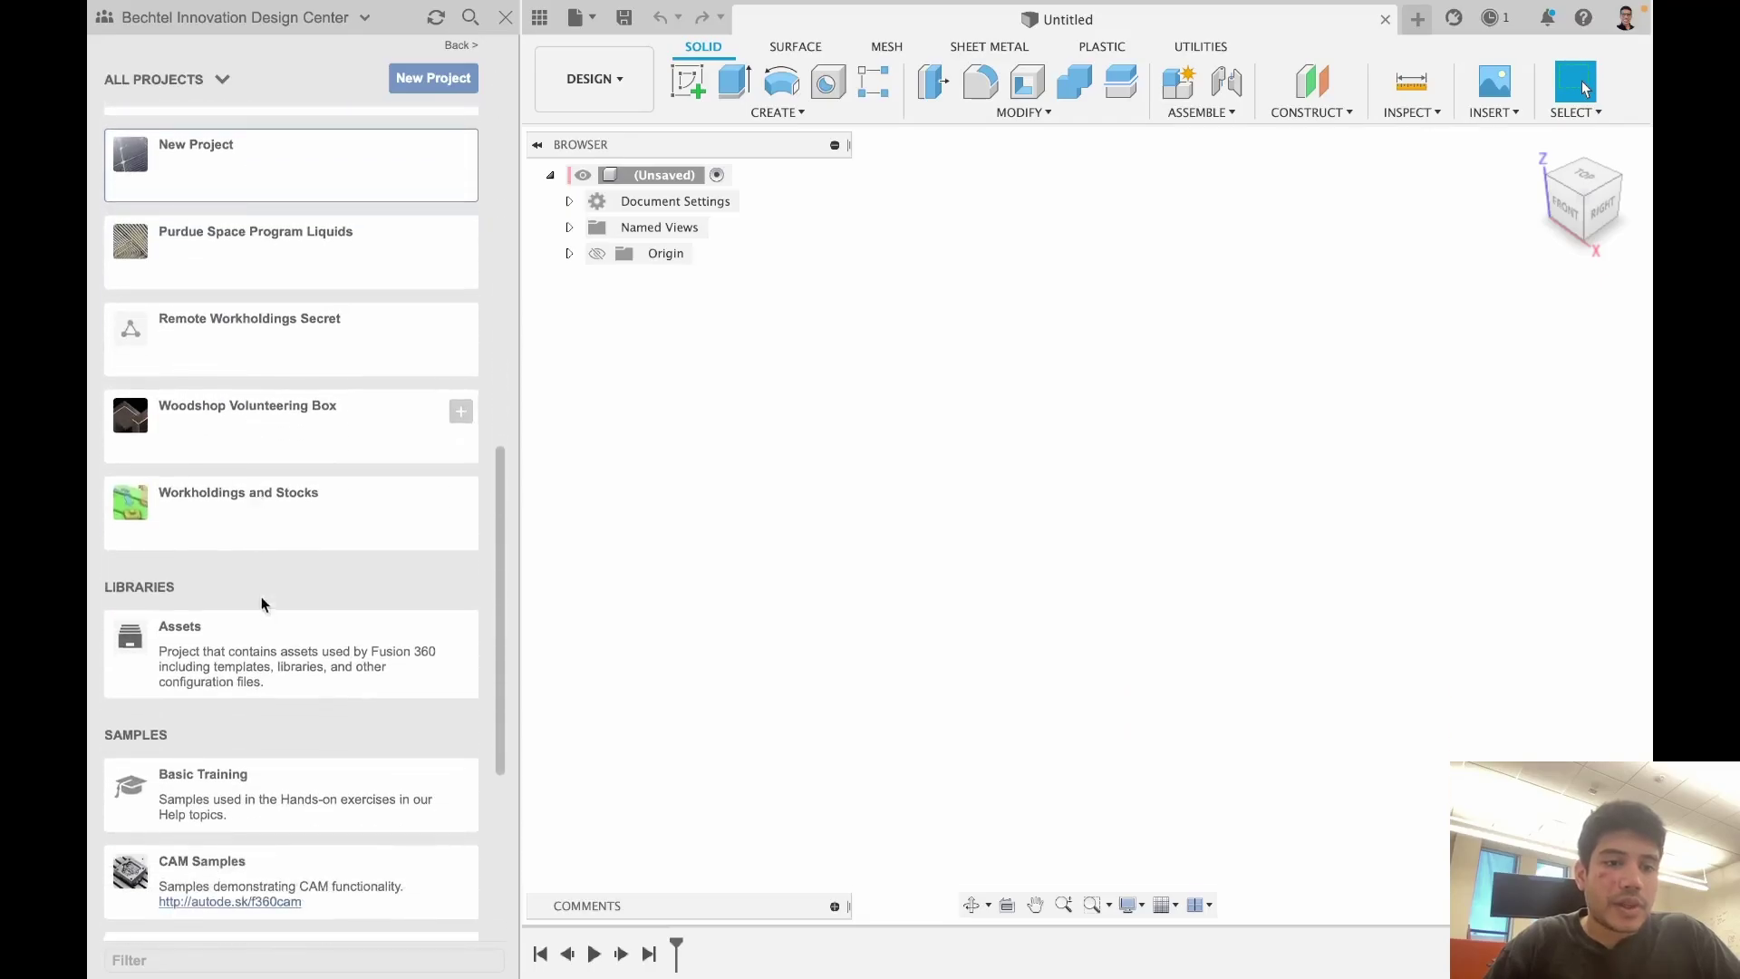
{"action": "left_click", "coordinate": [261, 645]}
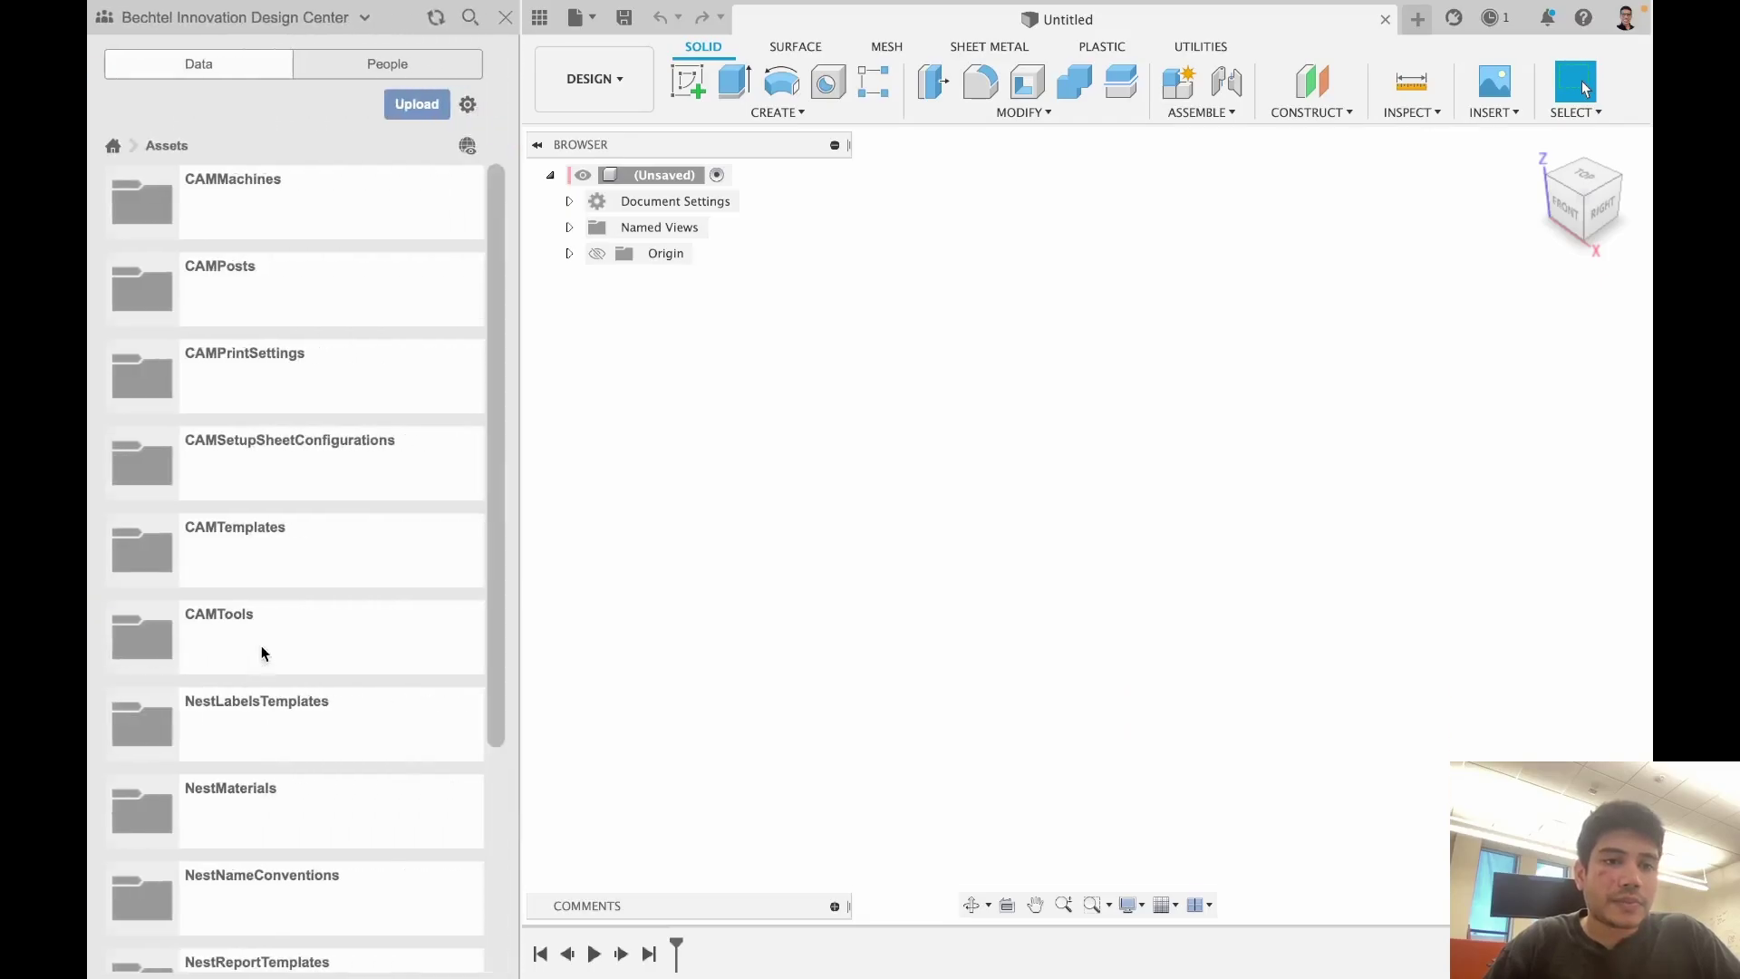
{"action": "left_click", "coordinate": [113, 146]}
{"action": "scroll", "coordinate": [349, 668], "scroll_direction": "up", "scroll_amount": 2}
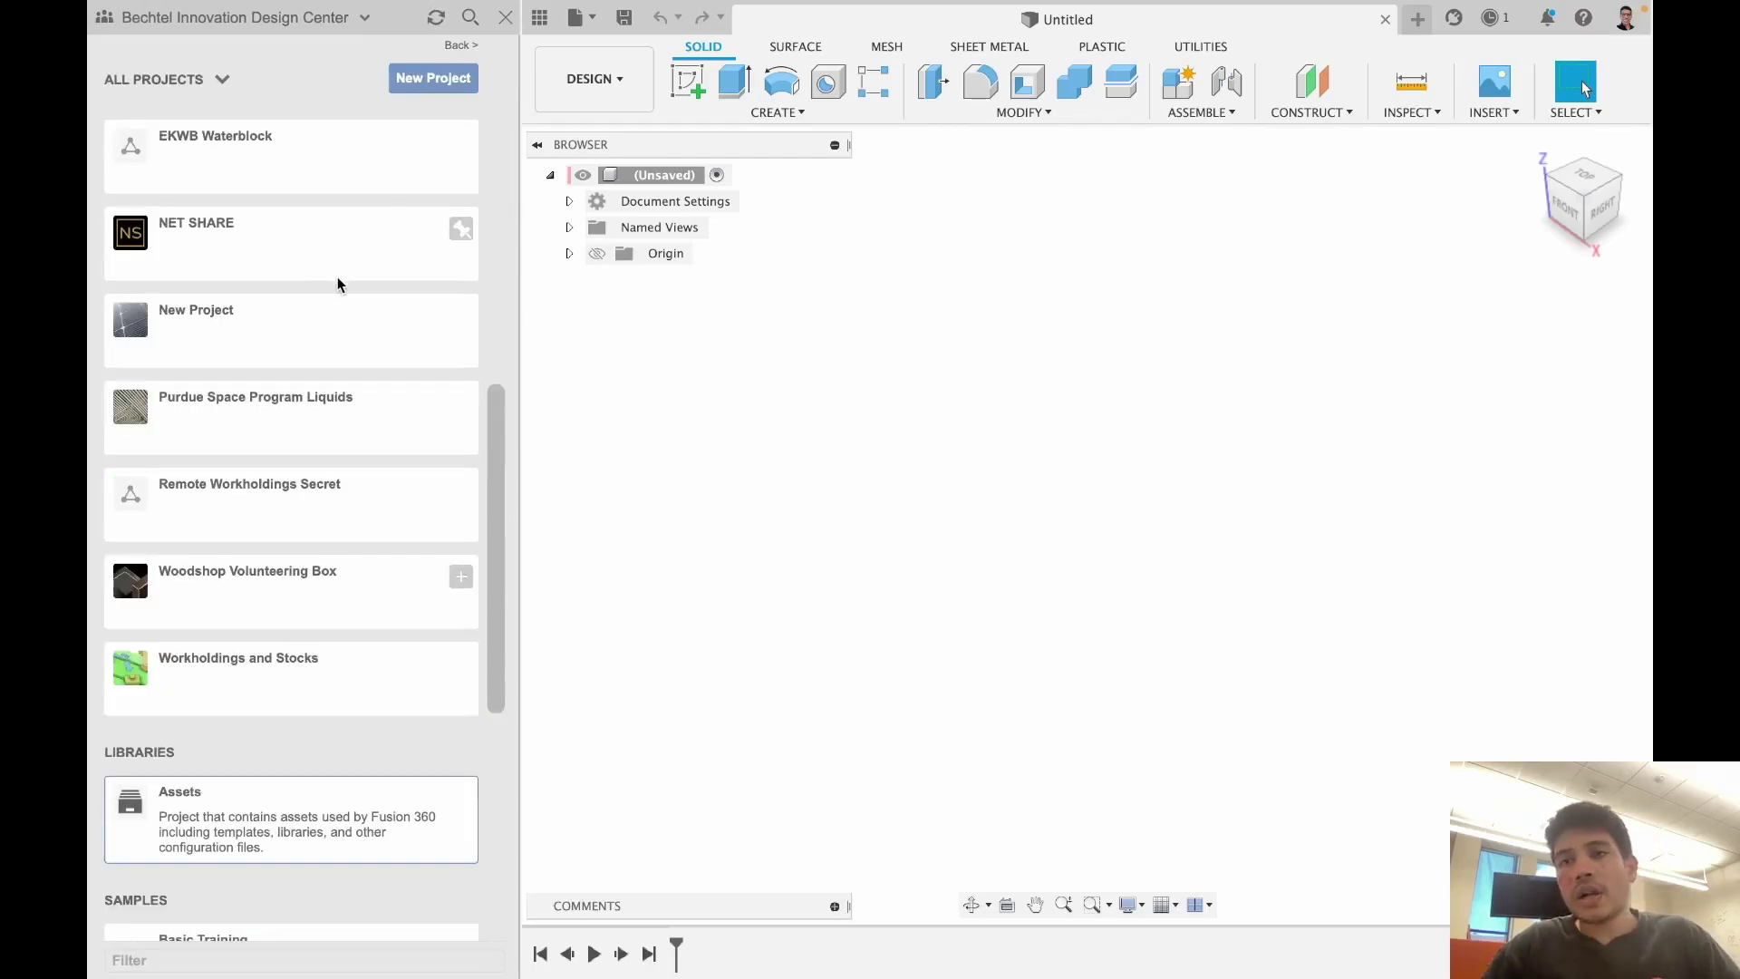
{"action": "mouse_move", "coordinate": [291, 242]}
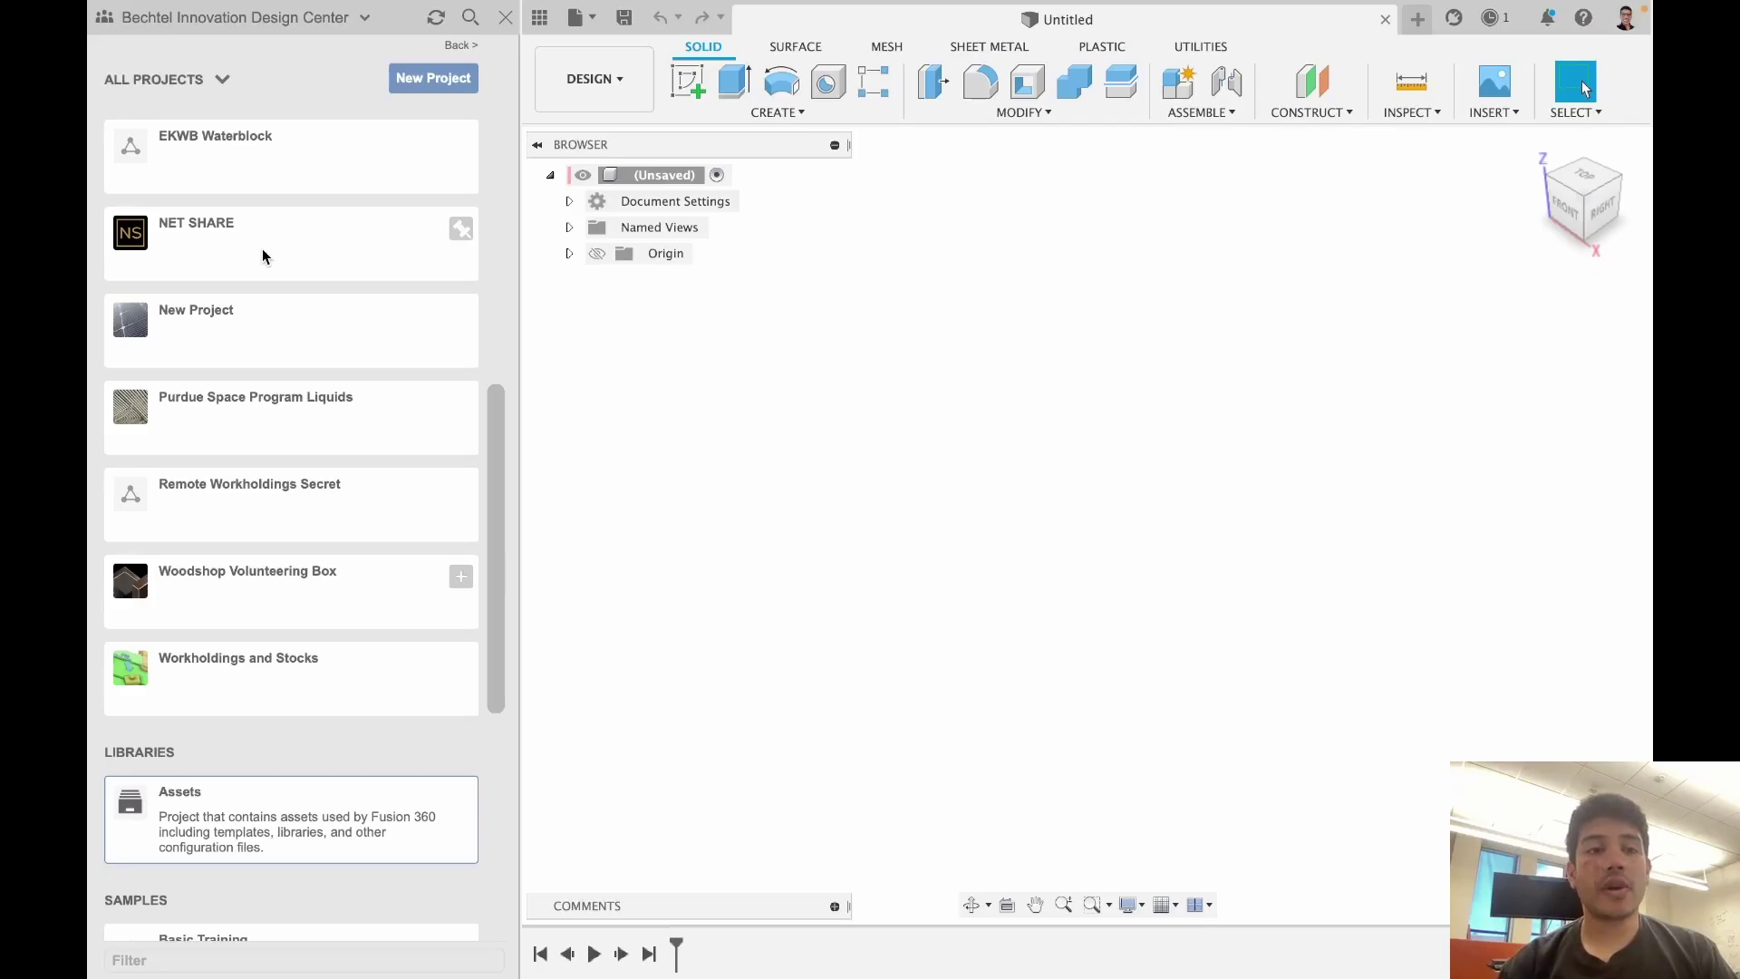
Step: Cancel the Create Project form and open the Assets project from All Projects
{"action": "key", "text": "ctrl+Left"}
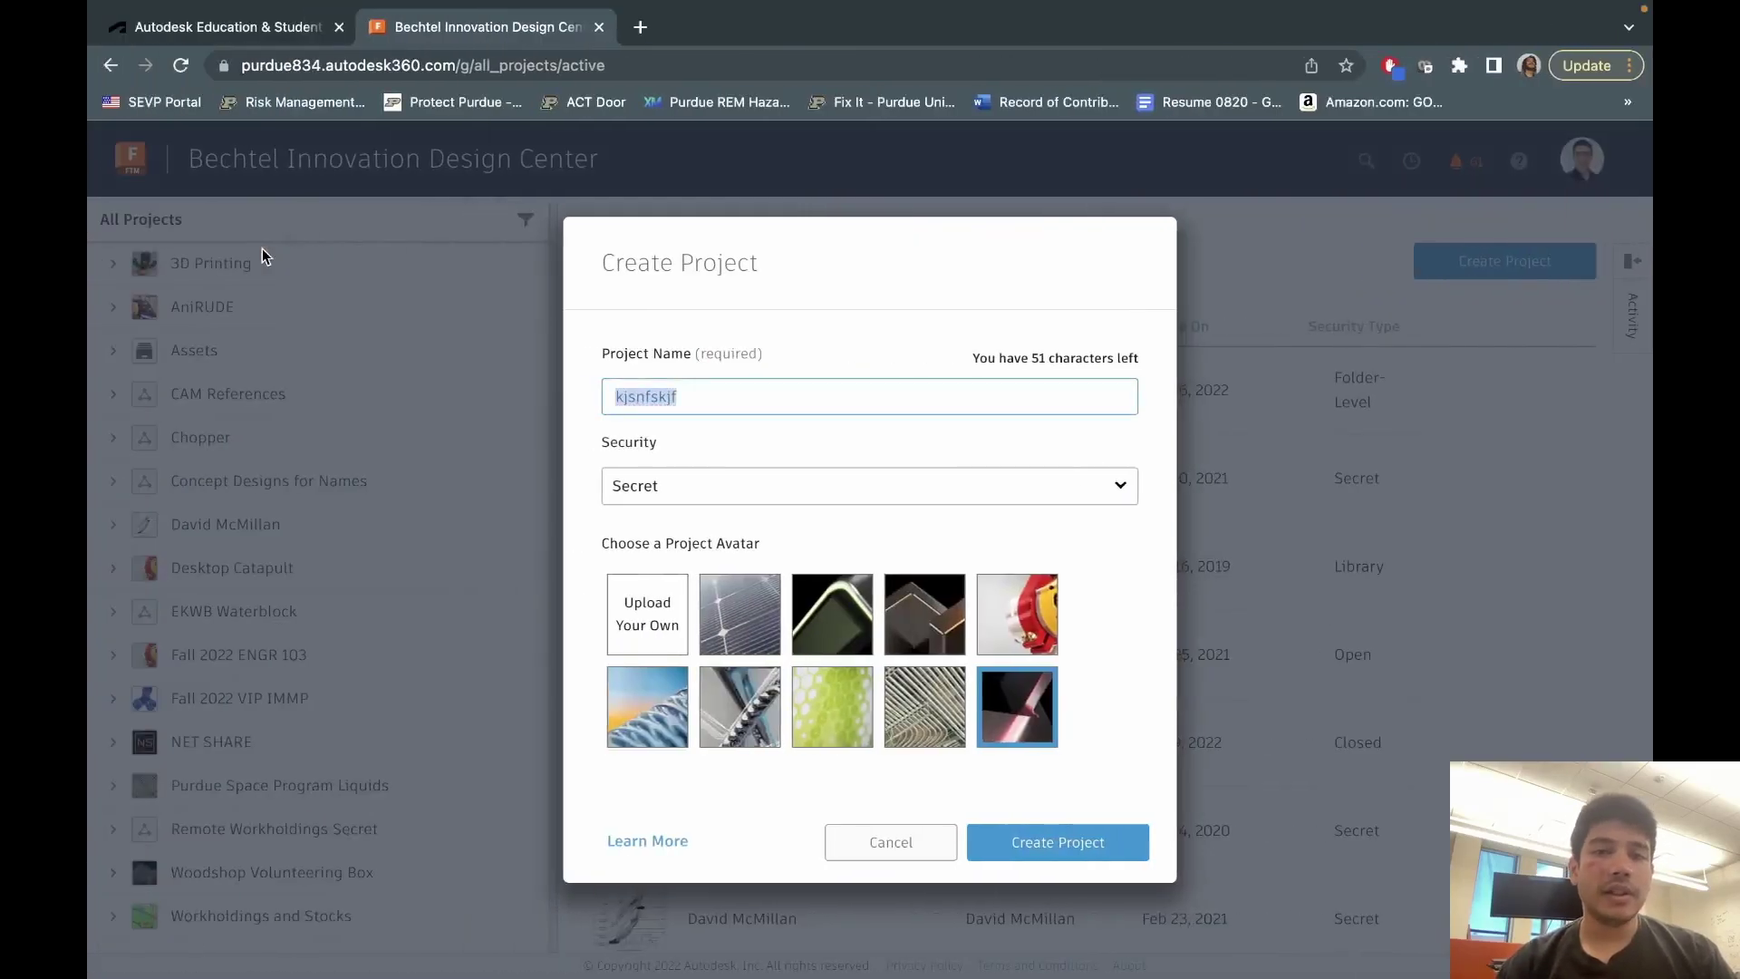
{"action": "left_click", "coordinate": [890, 841]}
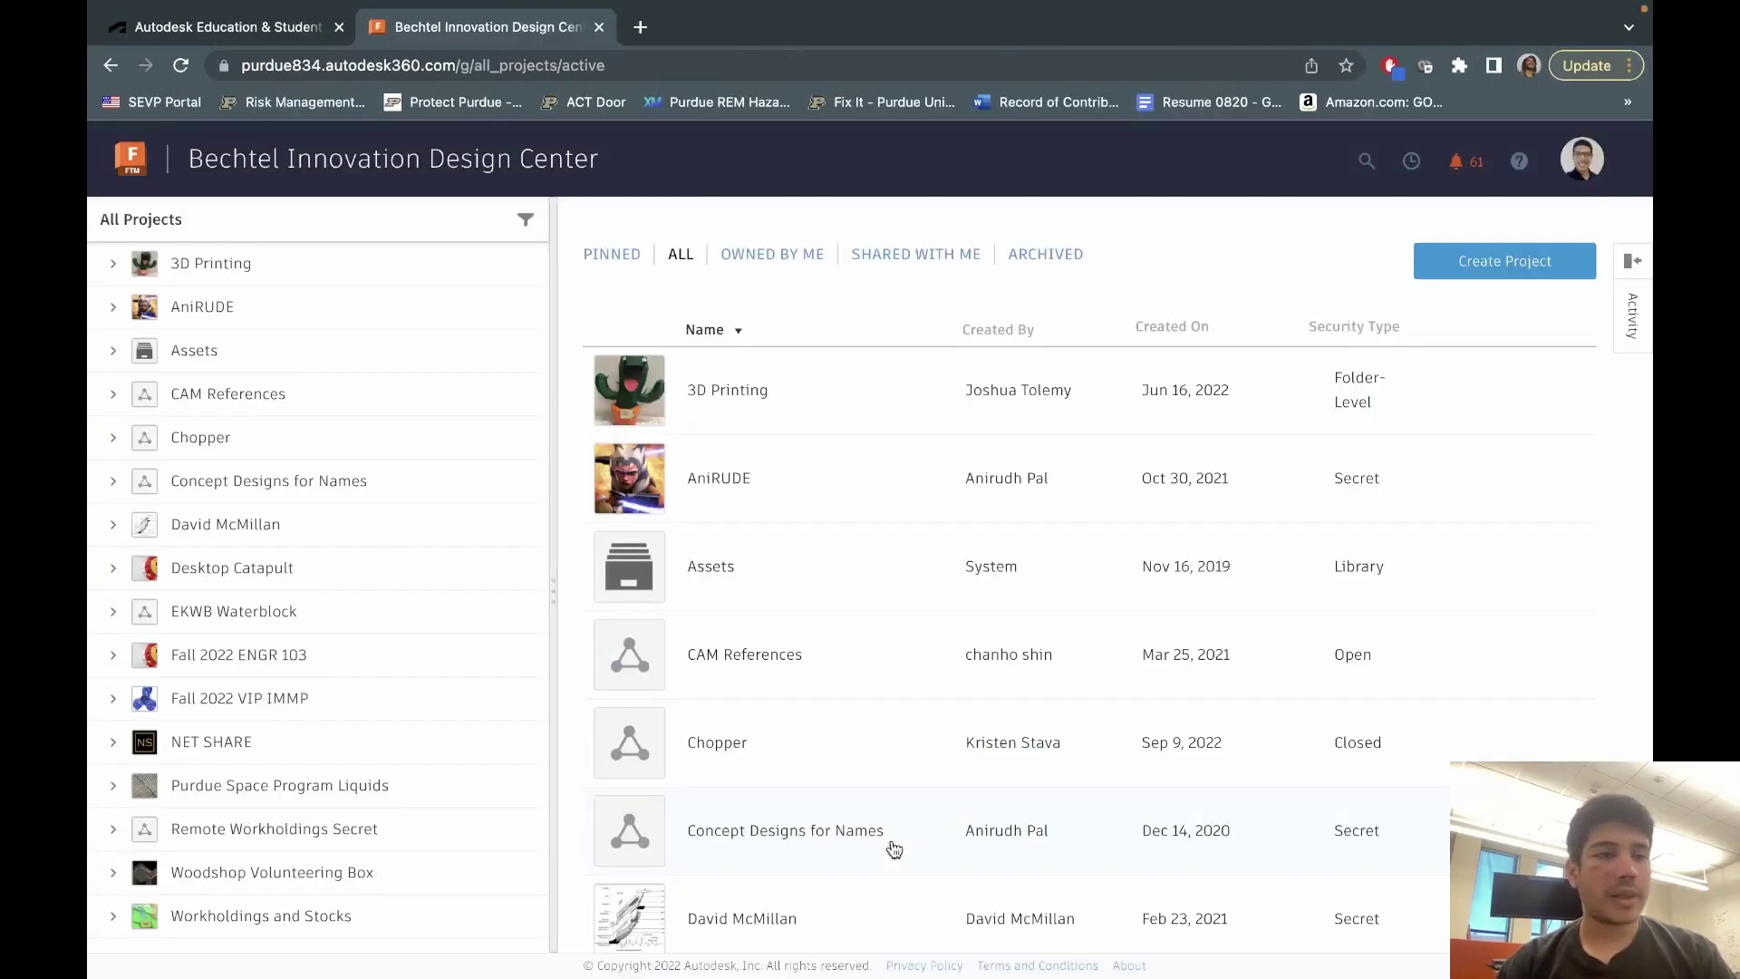
{"action": "left_click", "coordinate": [273, 352]}
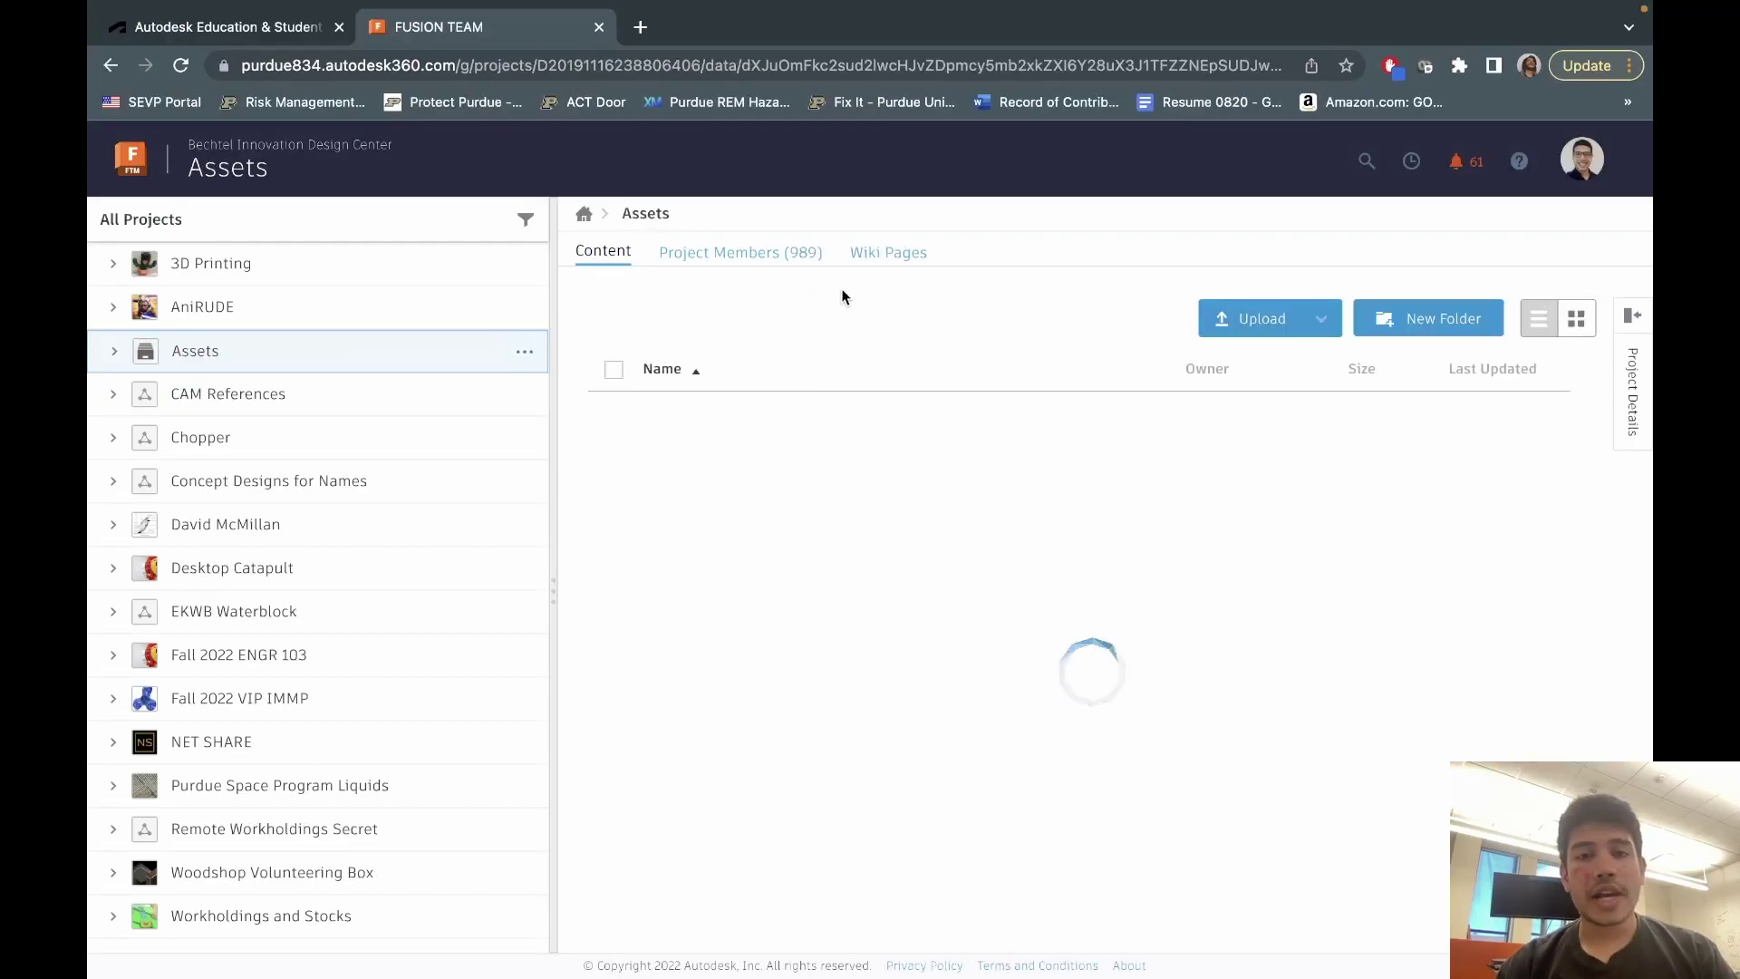